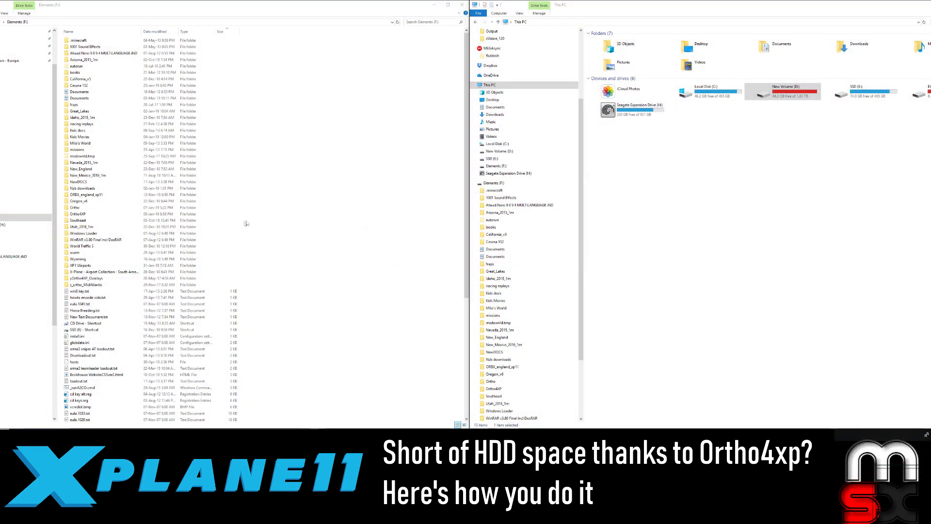
pyautogui.doubleClick(229, 215)
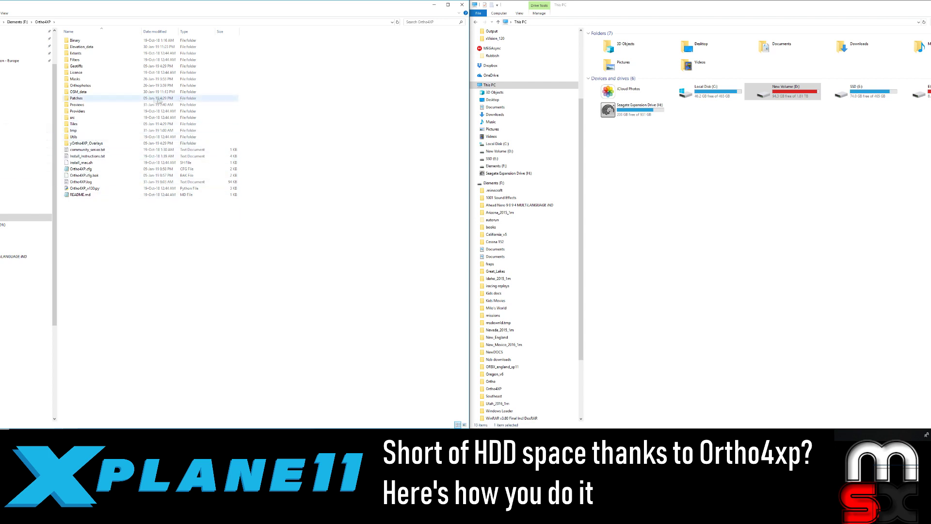
pyautogui.moveTo(98, 47)
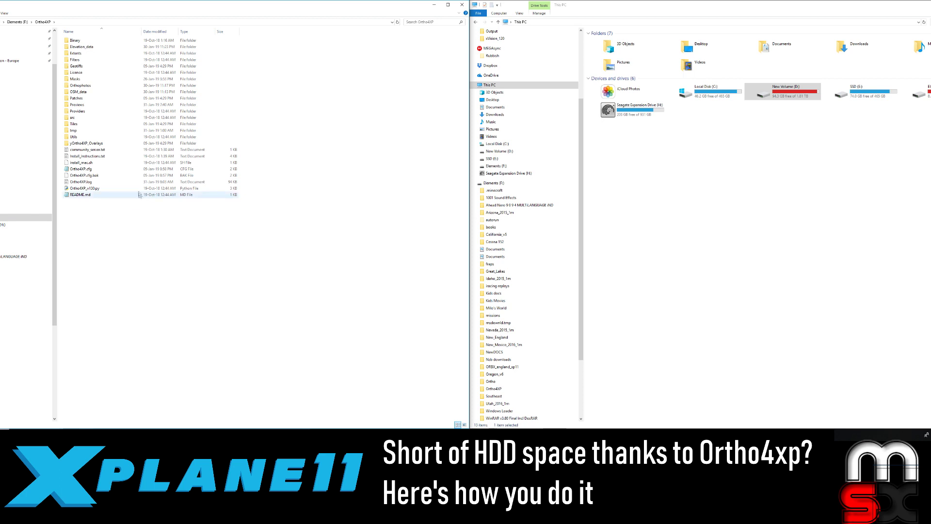
pyautogui.doubleClick(82, 85)
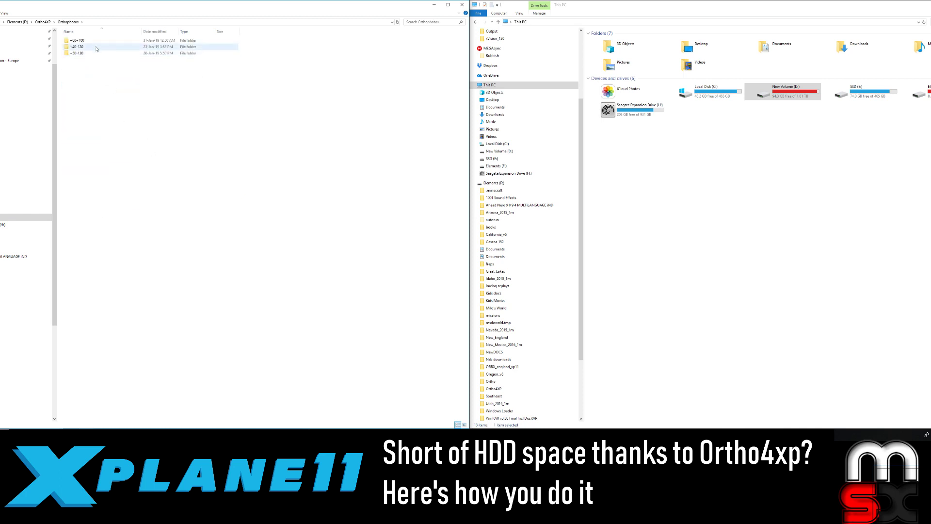
pyautogui.doubleClick(83, 40)
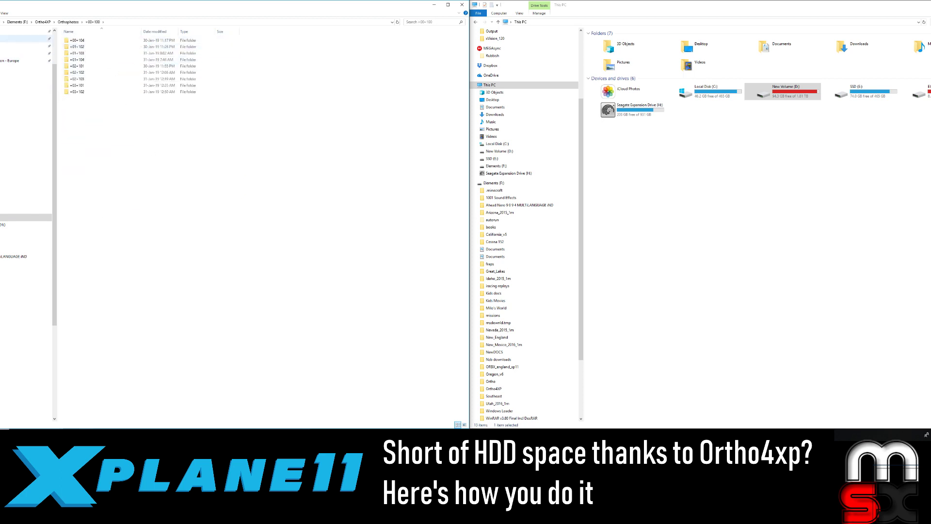
pyautogui.press('BackSpace')
pyautogui.press('BackSpace')
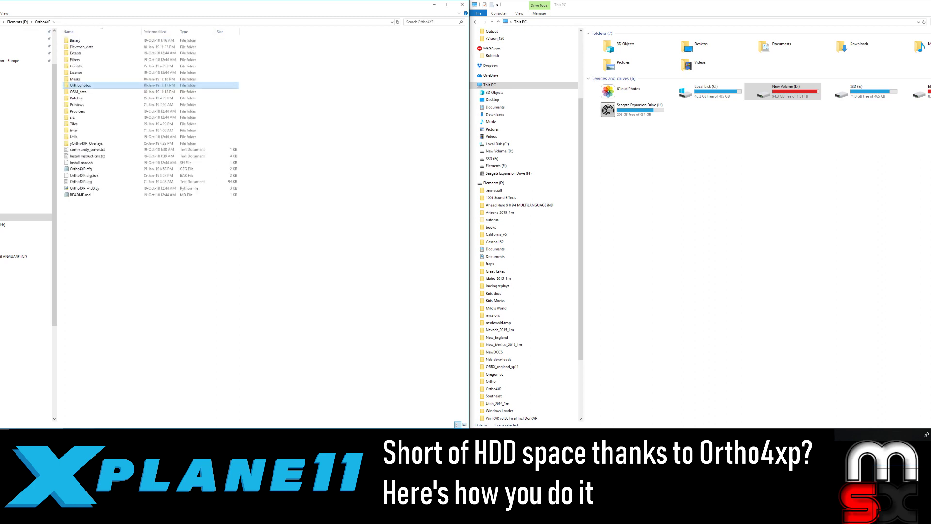
pyautogui.doubleClick(91, 94)
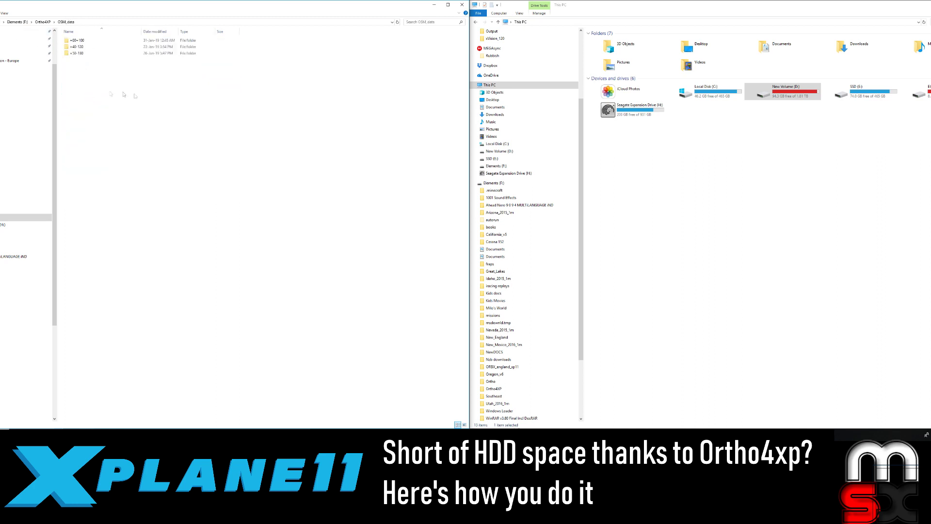
pyautogui.press('BackSpace')
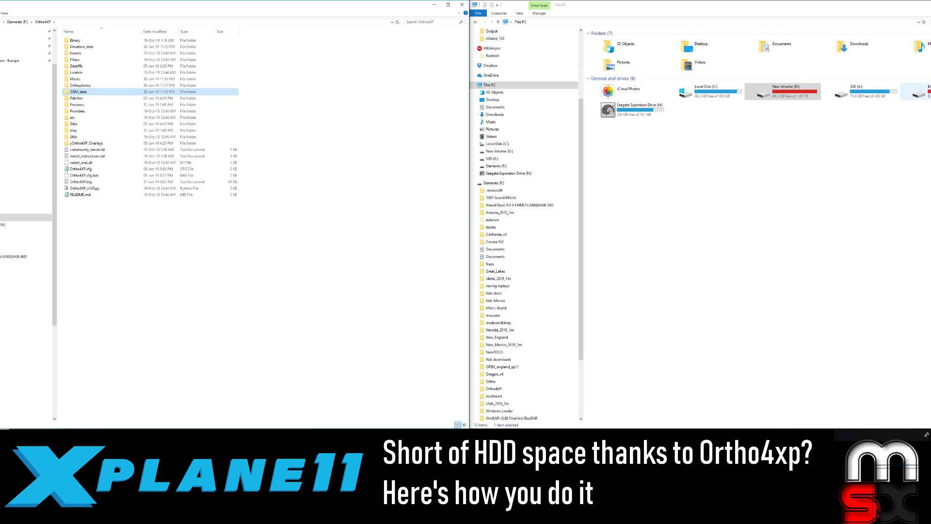
pyautogui.doubleClick(788, 95)
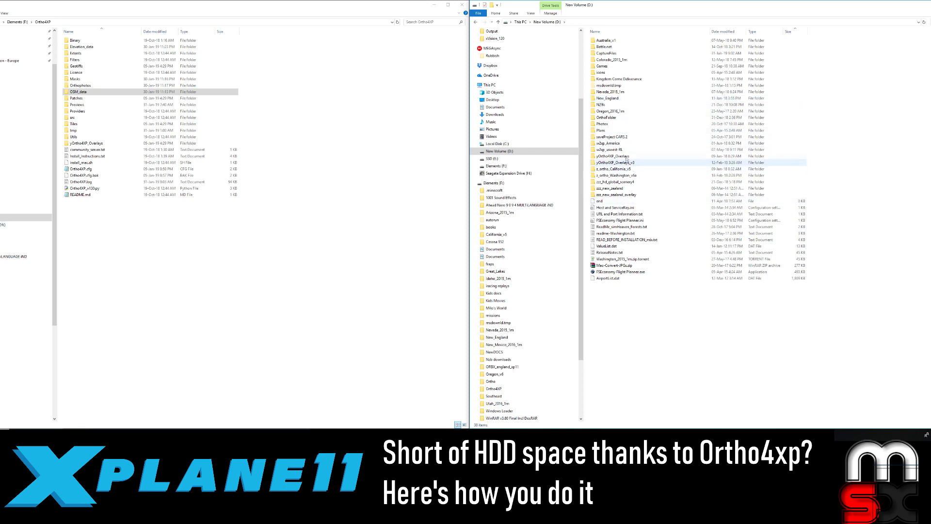
pyautogui.doubleClick(617, 118)
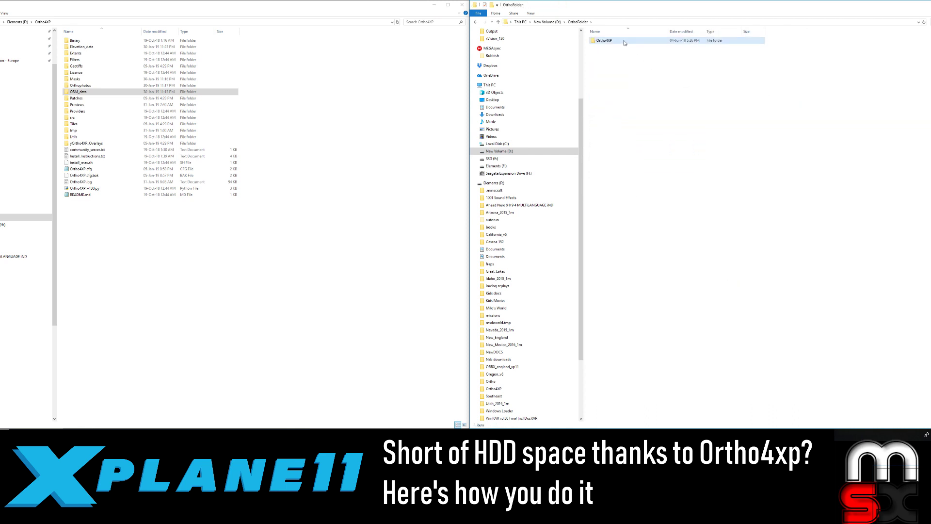
pyautogui.doubleClick(624, 43)
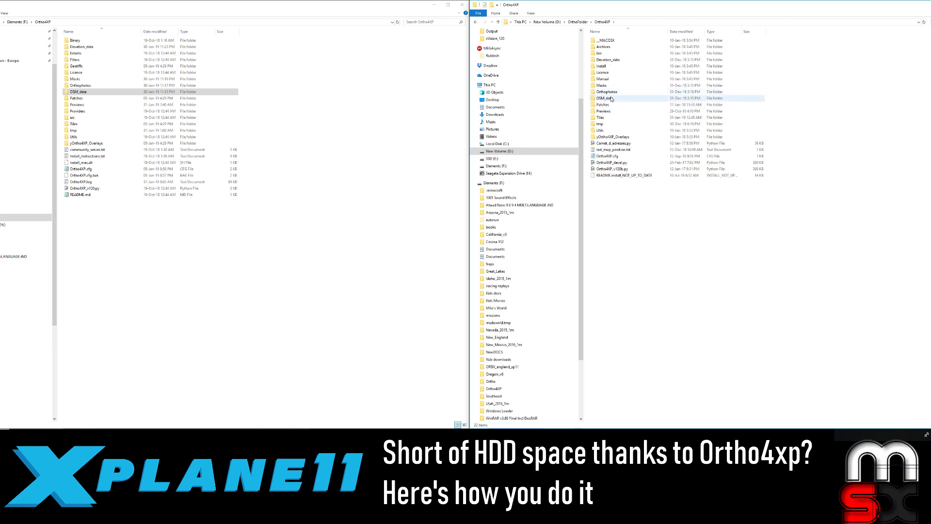
pyautogui.doubleClick(629, 92)
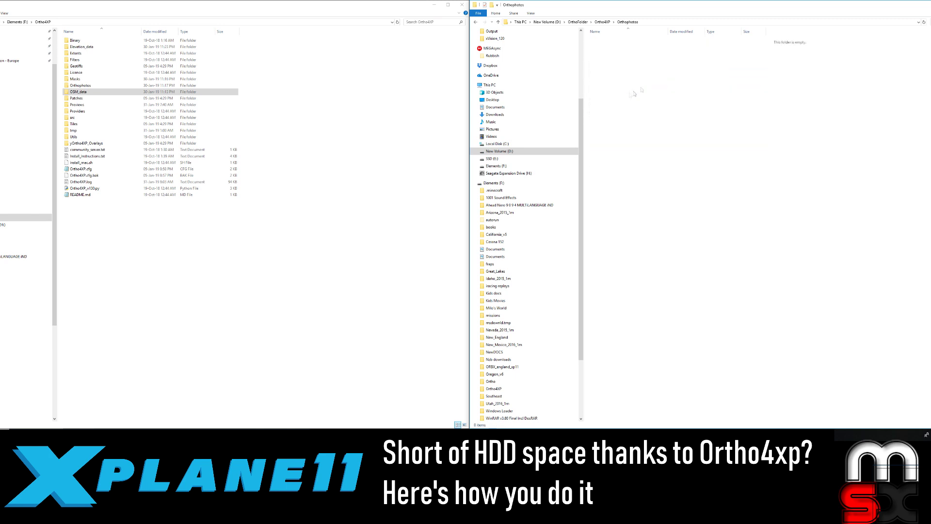
pyautogui.click(476, 22)
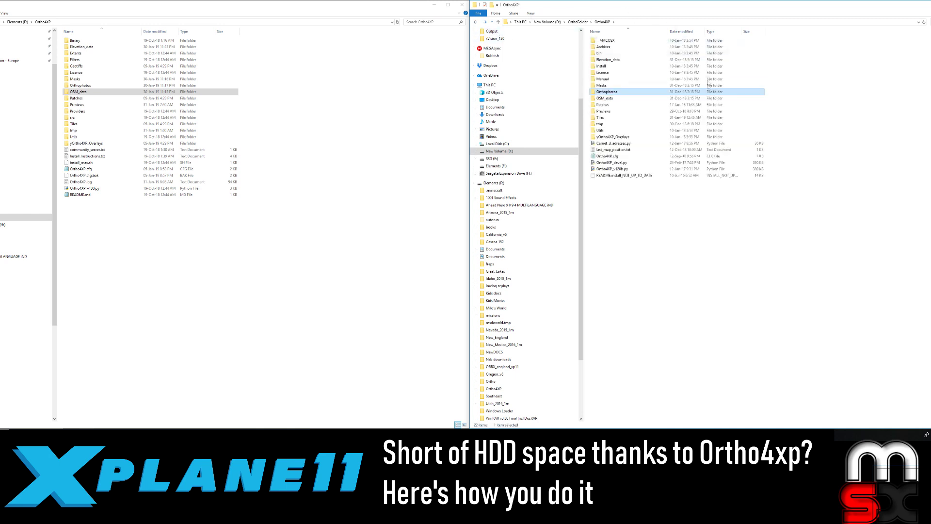
pyautogui.doubleClick(624, 117)
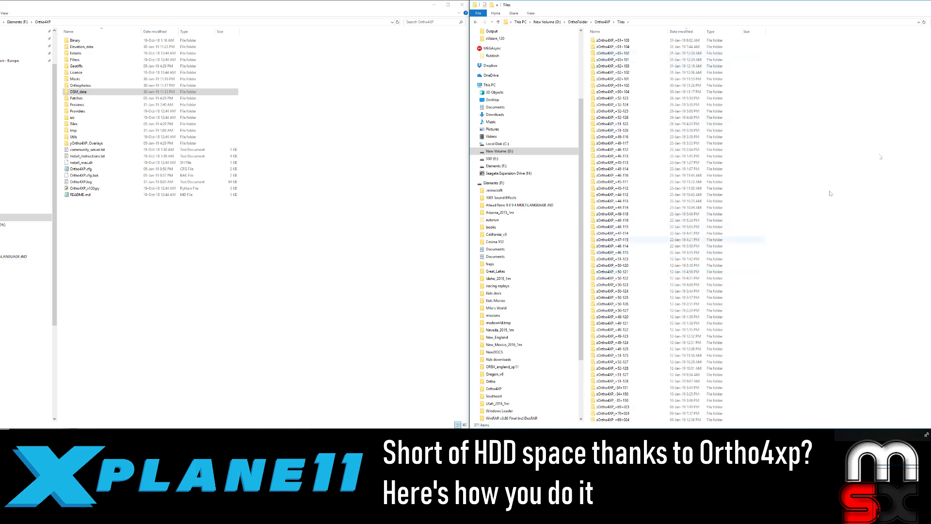
pyautogui.scroll(-20, 830, 193)
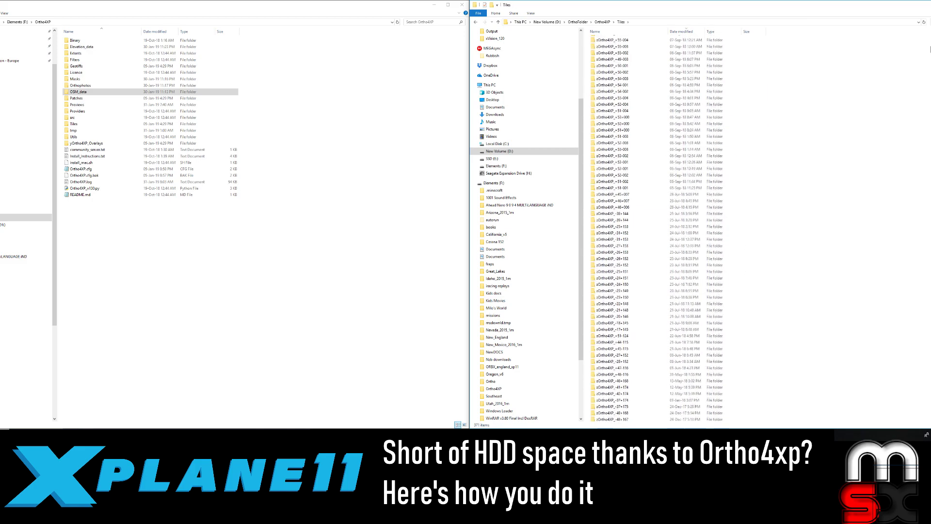
pyautogui.scroll(20, 930, 49)
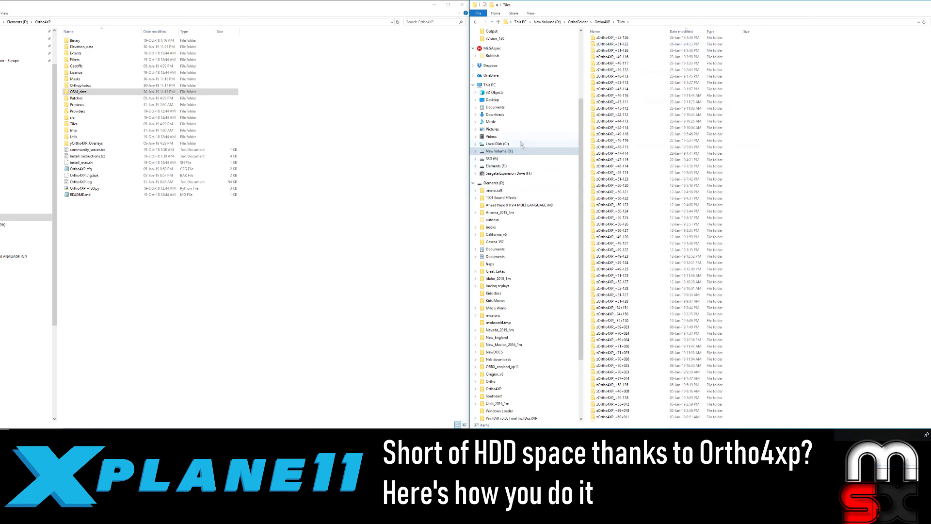
pyautogui.click(495, 86)
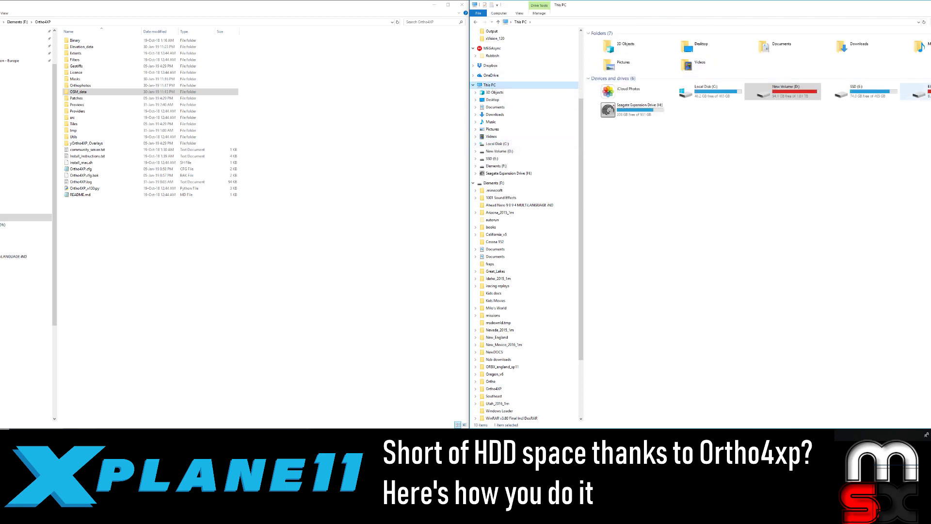
pyautogui.click(917, 92)
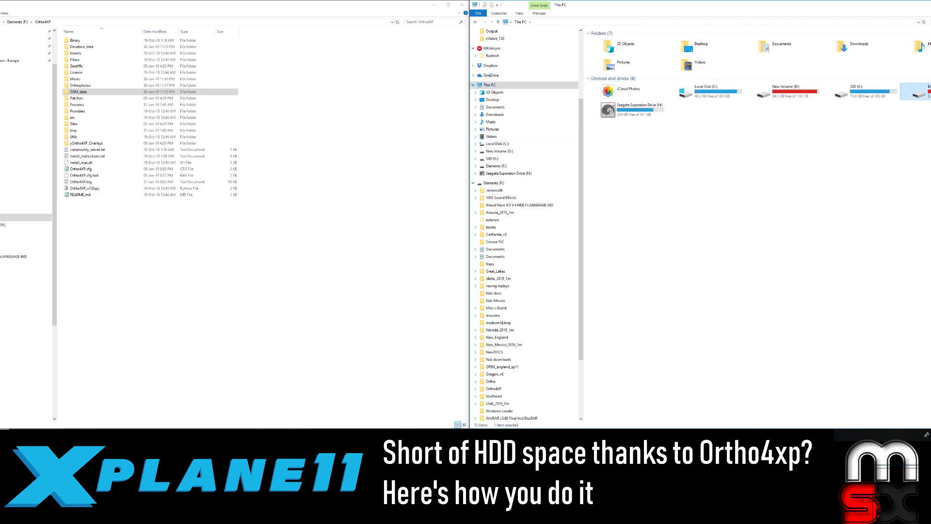
pyautogui.click(102, 47)
# Select the Orthophotos, OSM_data, Previews and tmp folders one after another
pyautogui.click(98, 85)
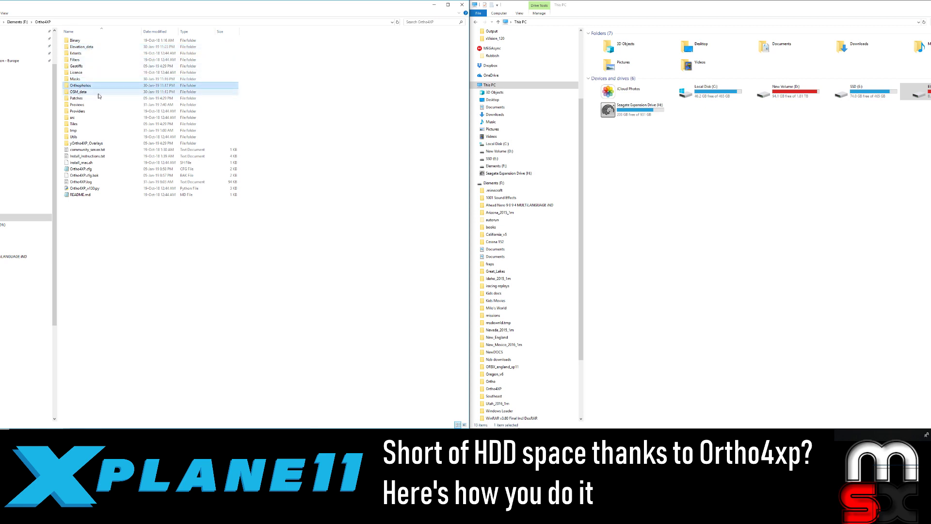
pyautogui.click(93, 93)
pyautogui.click(88, 105)
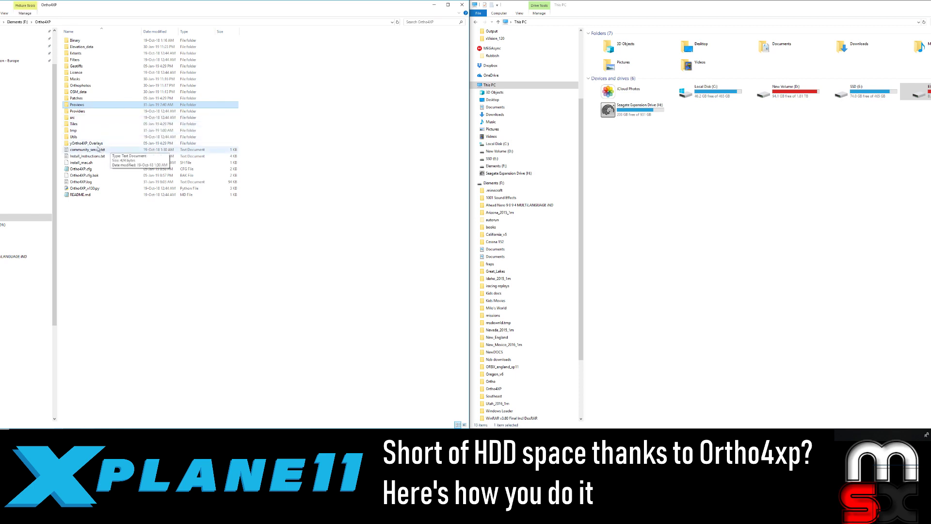
pyautogui.click(87, 132)
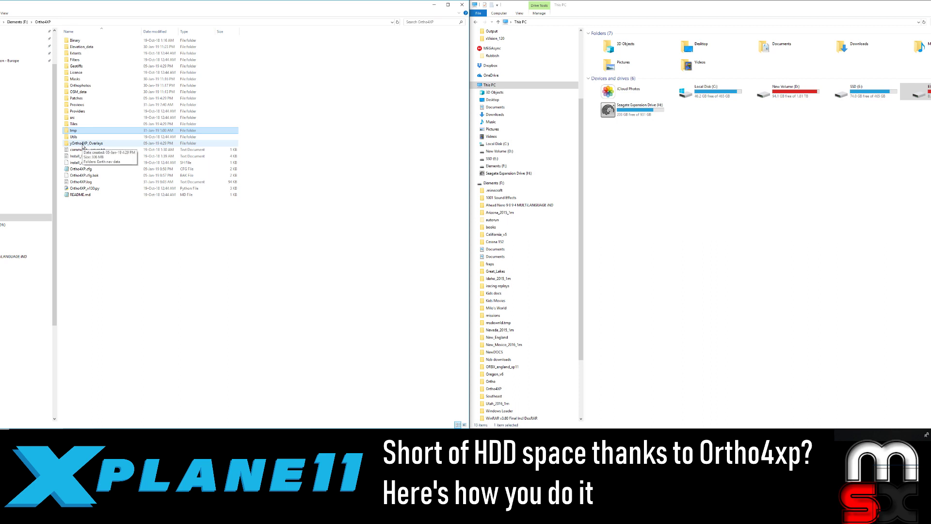
# Look inside yOrtho4XP_Overlays and its Earth nav data folder, then return to Ortho4XP
pyautogui.doubleClick(82, 143)
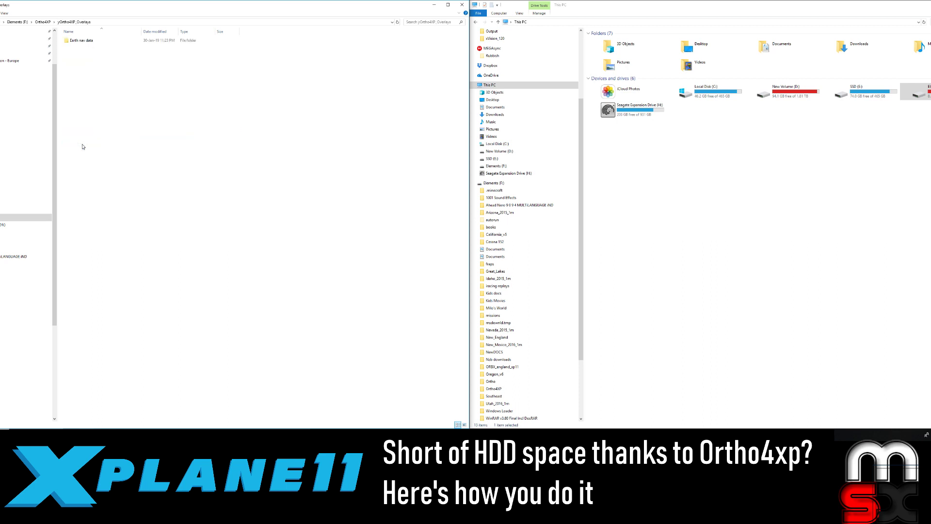
pyautogui.doubleClick(83, 41)
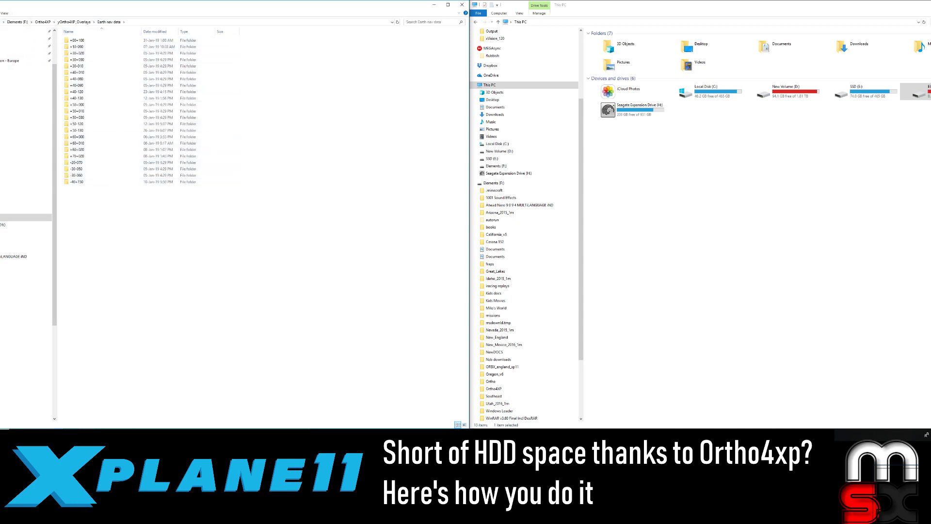
pyautogui.hotkey('alt', 'Up')
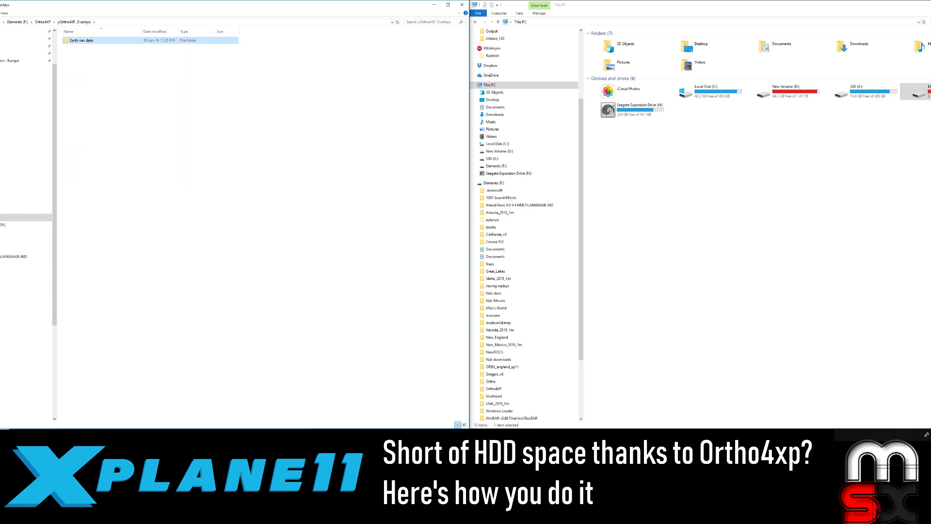
pyautogui.hotkey('alt', 'Up')
# Select Elevation_data's ten tile folders from +00+090, check their size, and recycle them
pyautogui.doubleClick(104, 47)
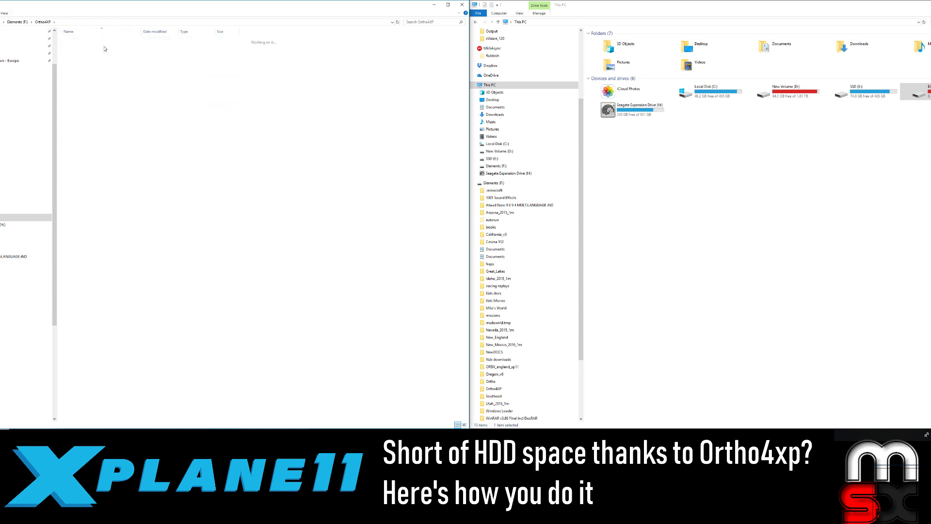
pyautogui.click(104, 42)
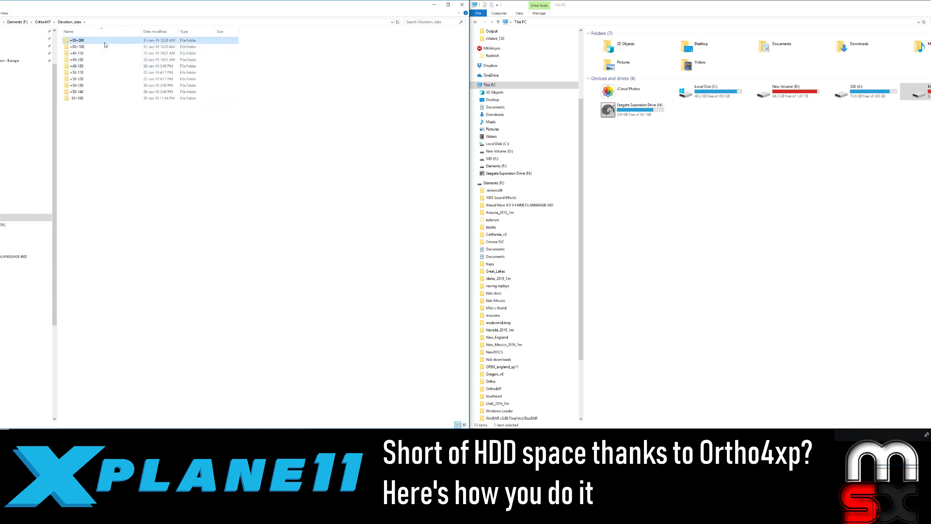
pyautogui.keyDown('shift'); pyautogui.click(110, 99); pyautogui.keyUp('shift')
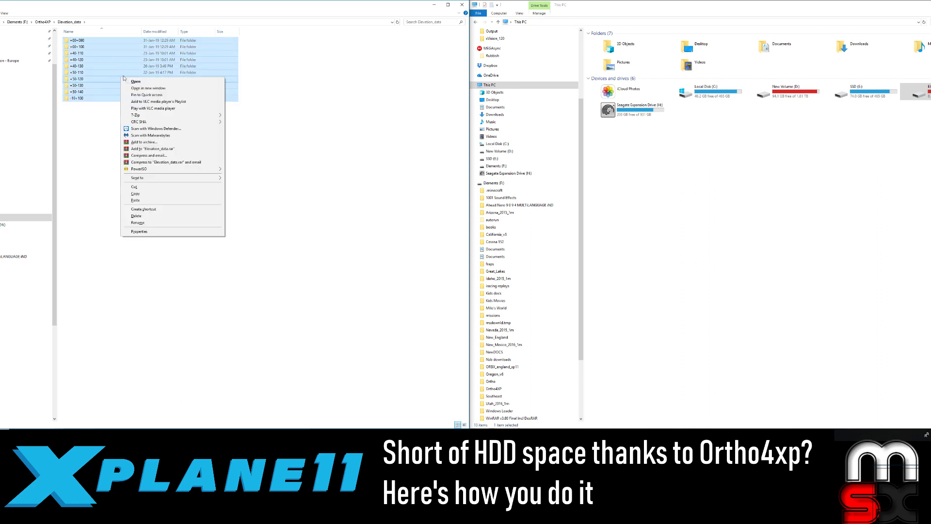
pyautogui.click(139, 231)
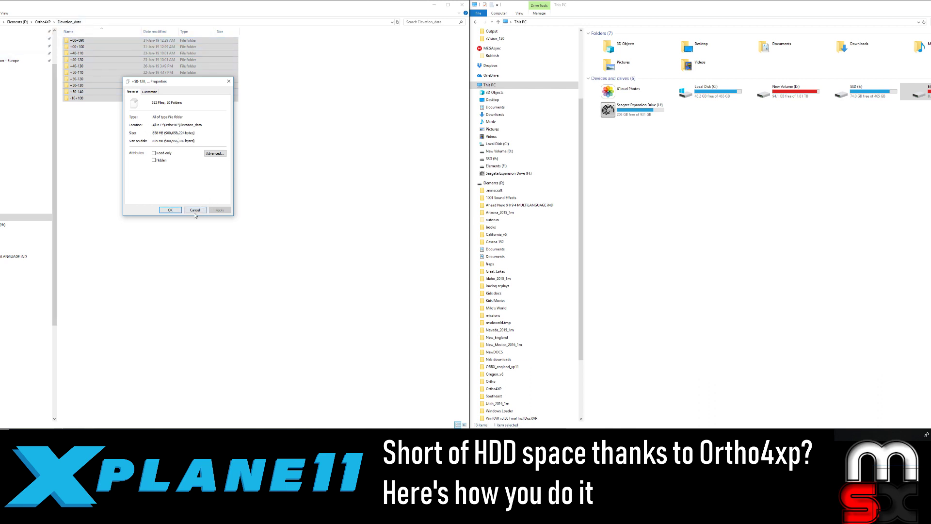
pyautogui.click(170, 209)
pyautogui.rightClick(123, 77)
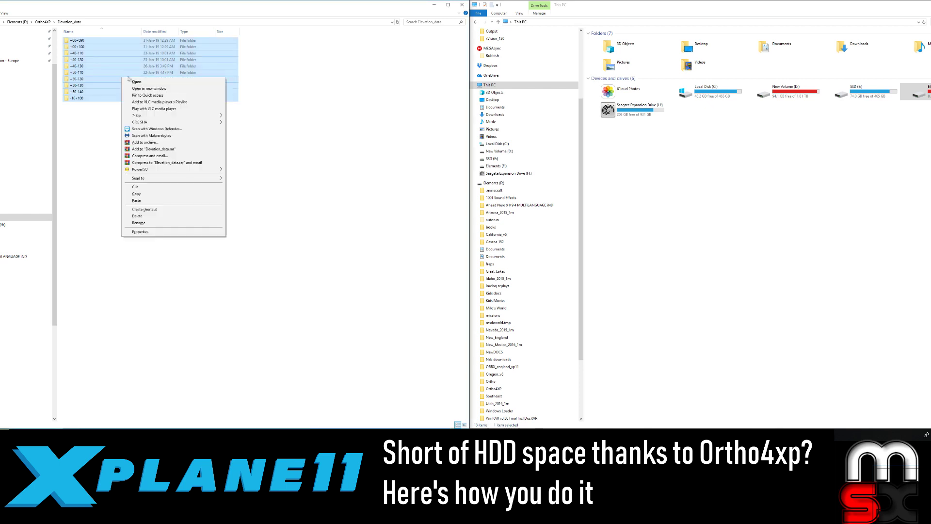
pyautogui.click(160, 216)
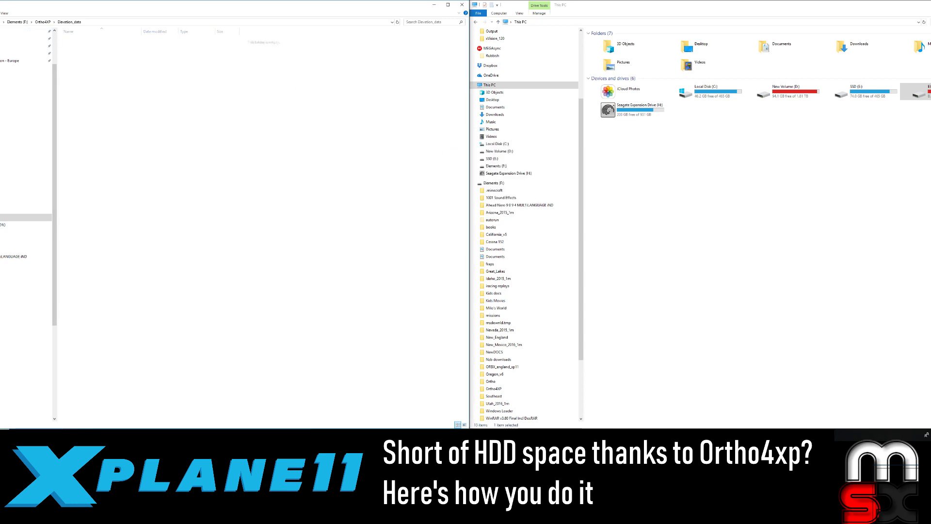
pyautogui.hotkey('alt', 'Up')
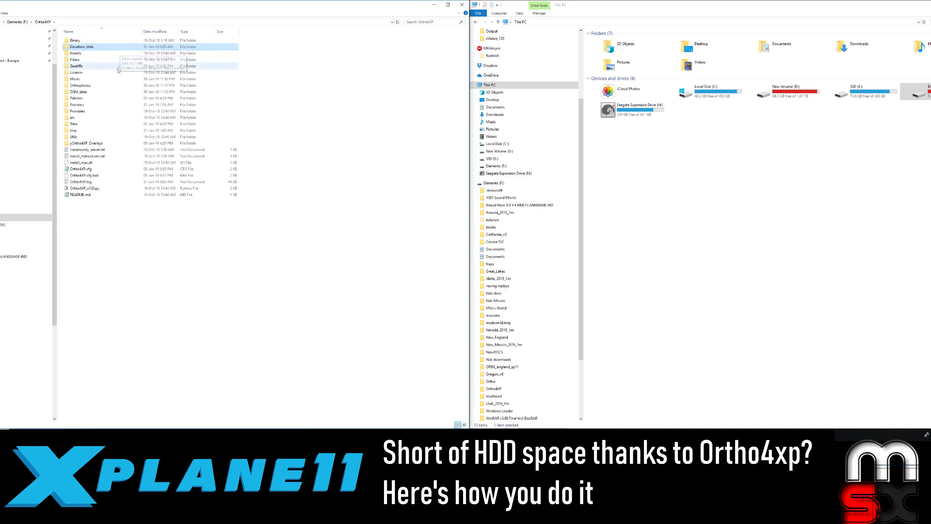
# Recycle the three Masks tile folders, then go into the Orthophotos folder
pyautogui.doubleClick(91, 80)
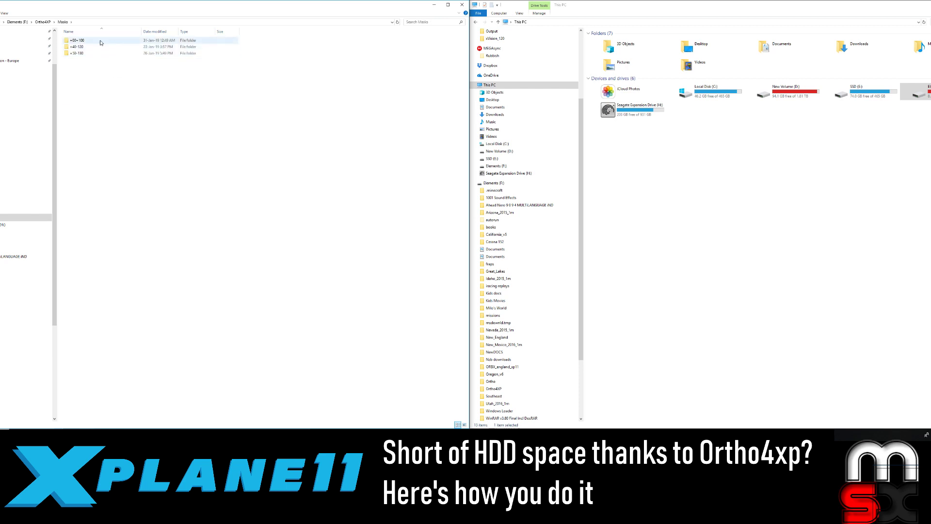
pyautogui.click(100, 42)
pyautogui.keyDown('shift'); pyautogui.click(103, 53); pyautogui.keyUp('shift')
pyautogui.rightClick(103, 53)
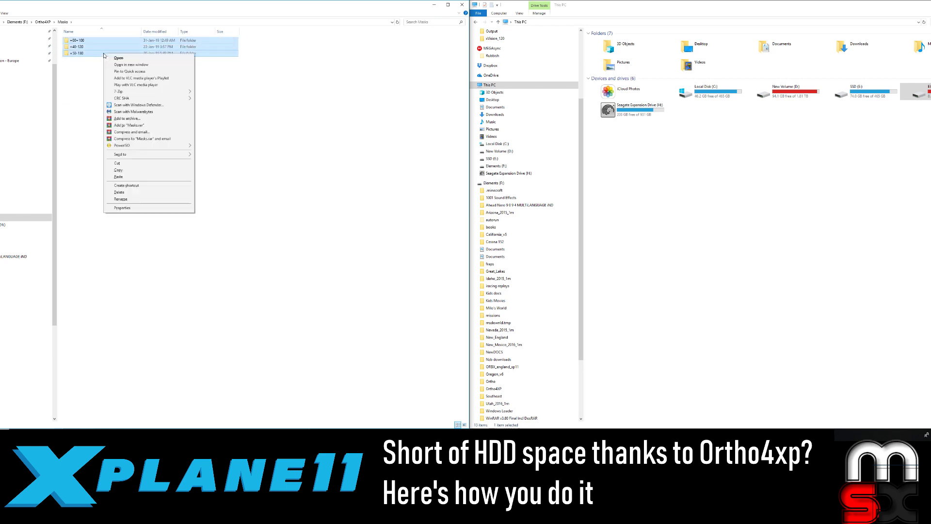
pyautogui.click(143, 194)
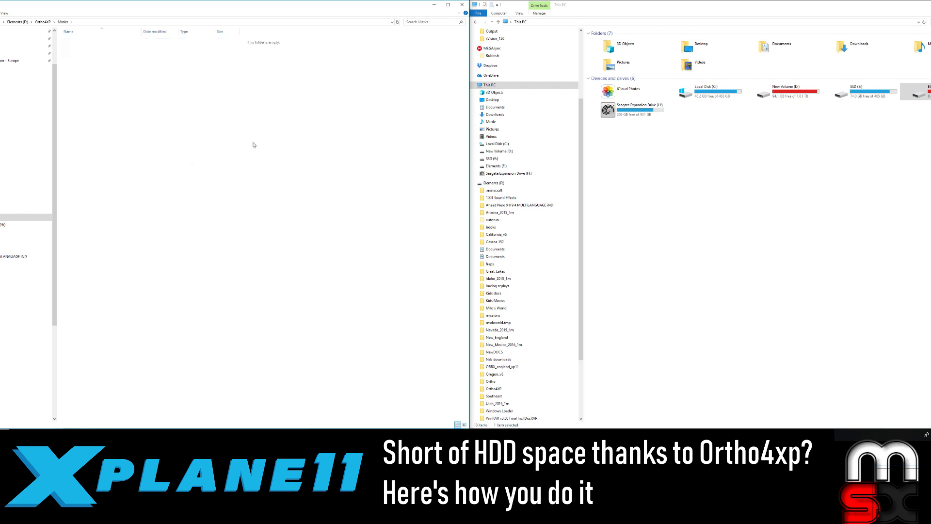
pyautogui.press('BackSpace')
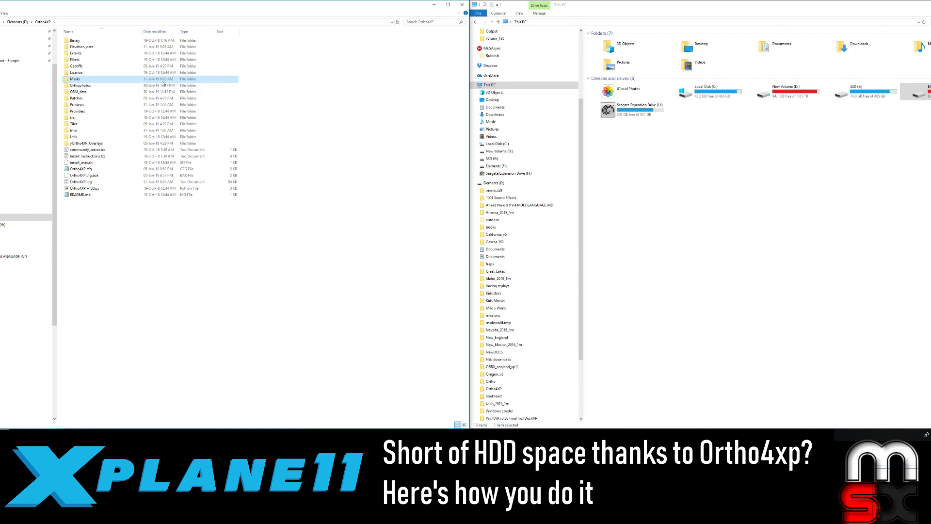
pyautogui.doubleClick(96, 86)
# Check the three Orthophotos tile folders' size (about 21.4 GB) and recycle them
pyautogui.keyDown('shift'); pyautogui.click(99, 53); pyautogui.keyUp('shift')
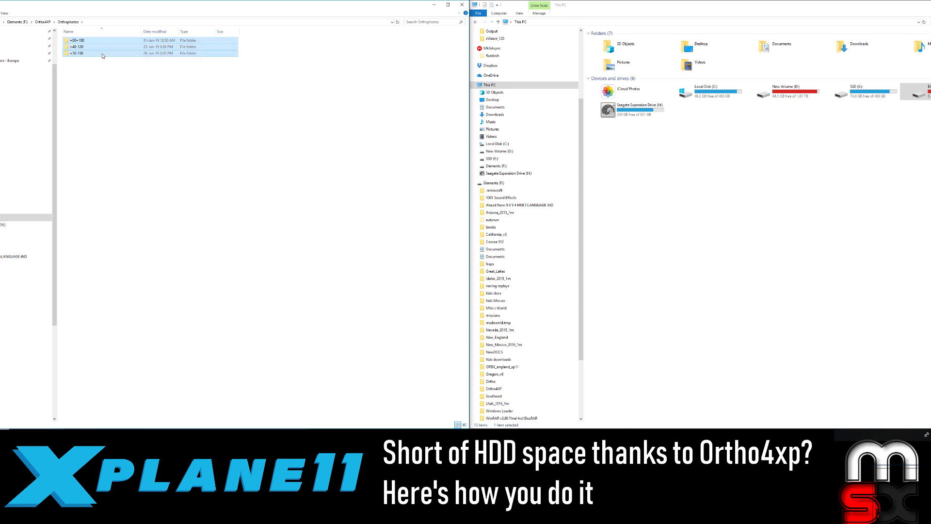
pyautogui.rightClick(103, 56)
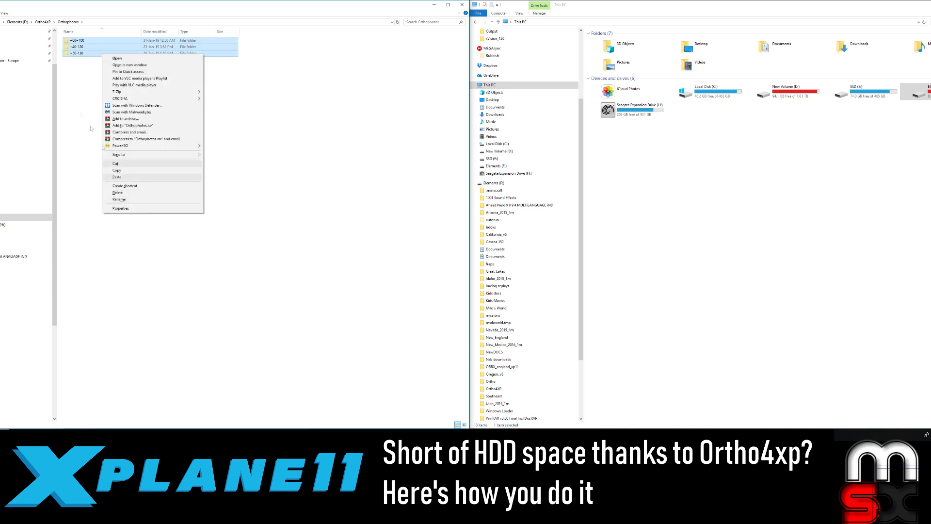
pyautogui.click(121, 208)
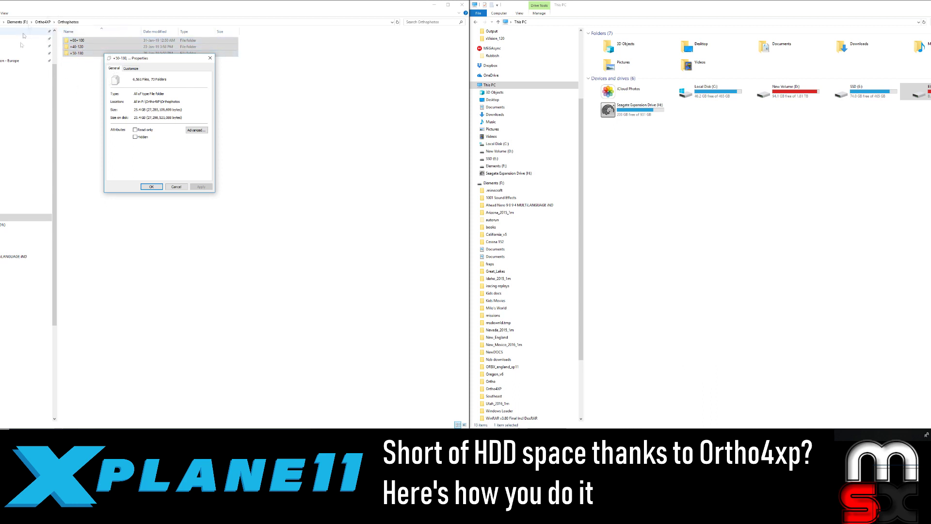
pyautogui.click(176, 186)
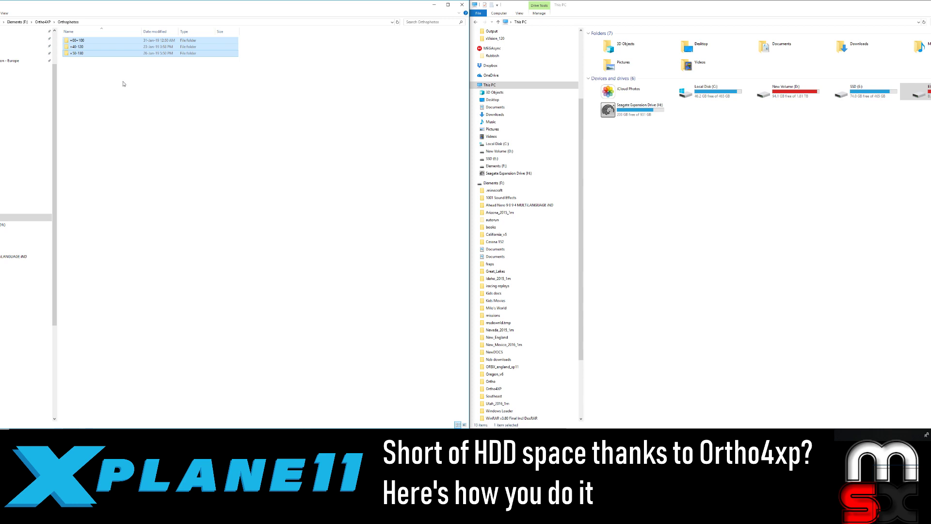
pyautogui.rightClick(123, 56)
pyautogui.click(155, 194)
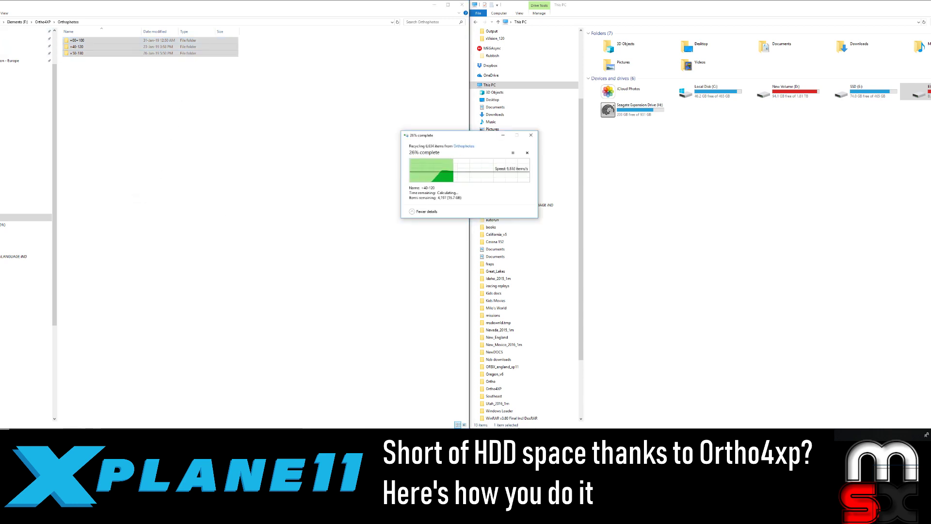
pyautogui.hotkey('alt', 'Up')
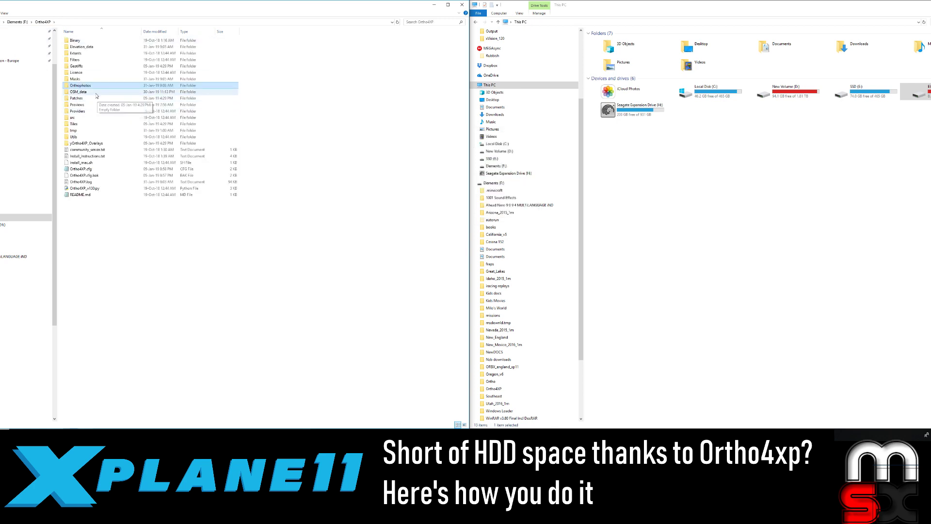
# Check the size of the three OSM_data tile folders from +00+100 and recycle them
pyautogui.doubleClick(99, 91)
pyautogui.click(104, 43)
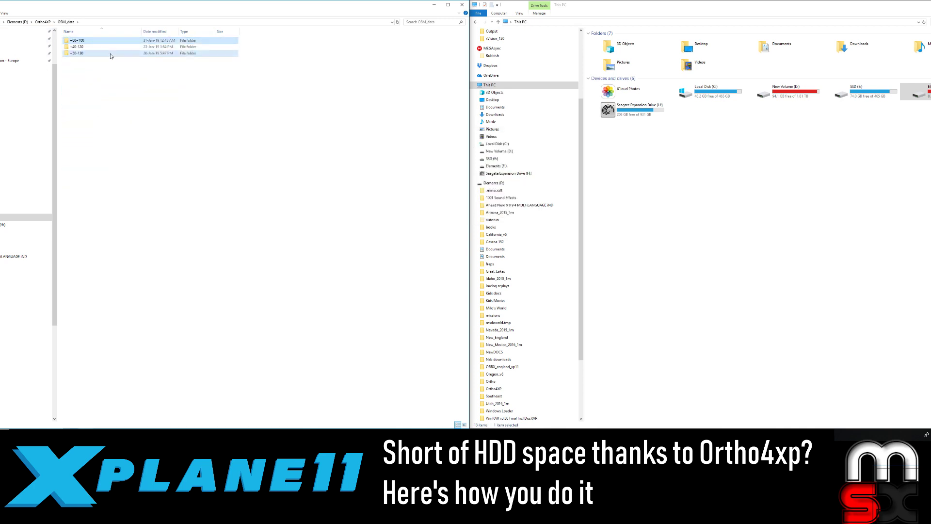
pyautogui.keyDown('shift'); pyautogui.click(109, 53); pyautogui.keyUp('shift')
pyautogui.rightClick(110, 53)
pyautogui.click(168, 208)
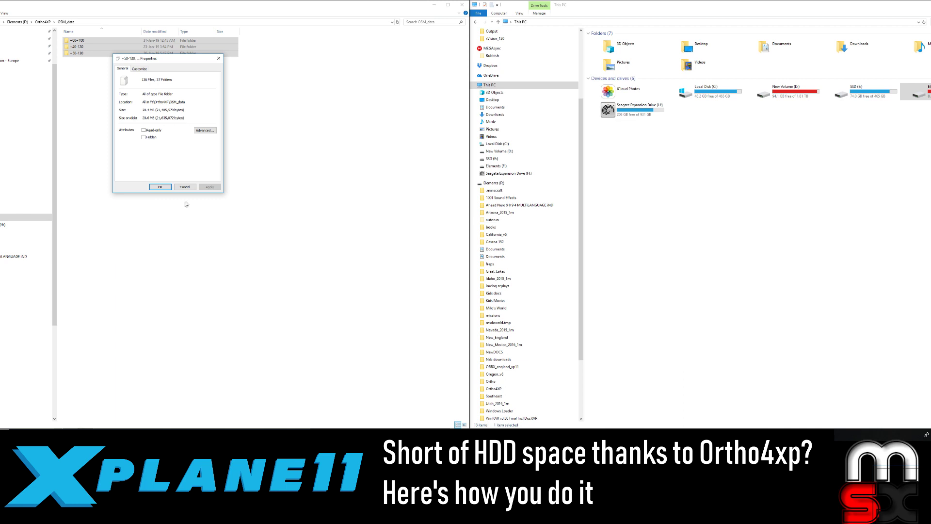
pyautogui.click(190, 186)
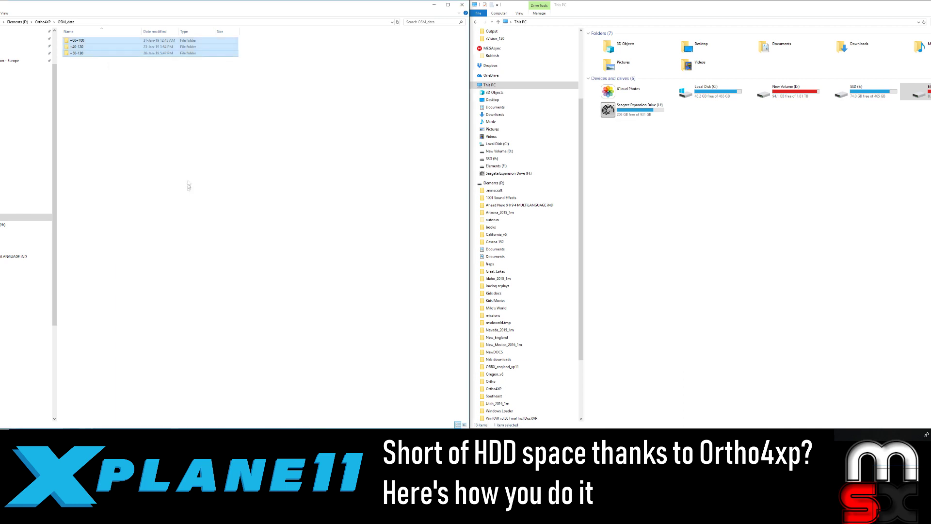
pyautogui.rightClick(108, 53)
pyautogui.click(145, 193)
pyautogui.hotkey('alt', 'Up')
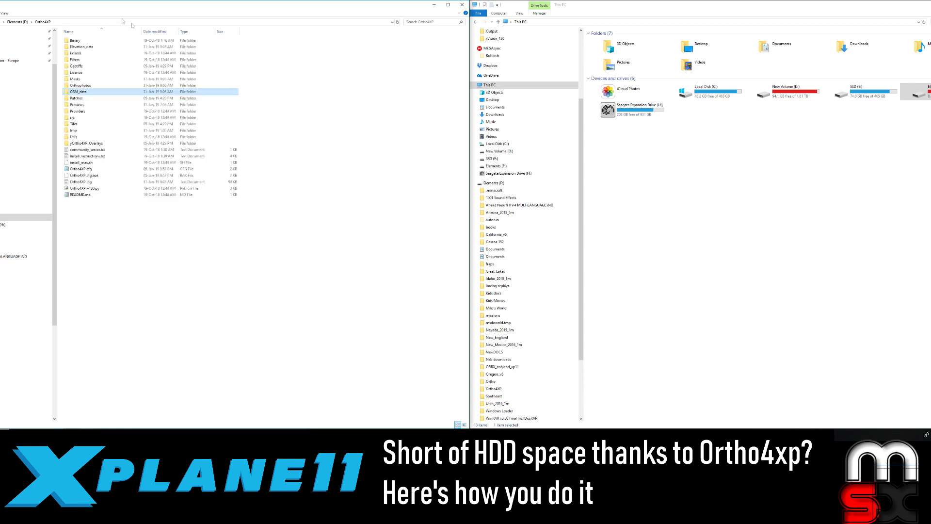
# Select every preview image in the Previews folder and check their total size
pyautogui.doubleClick(167, 104)
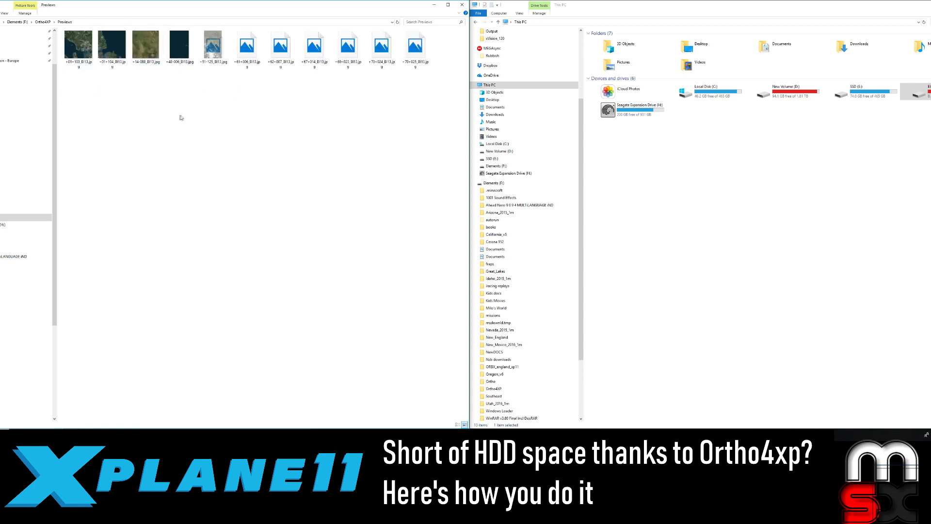
pyautogui.hotkey('ctrl', 'a')
pyautogui.rightClick(266, 110)
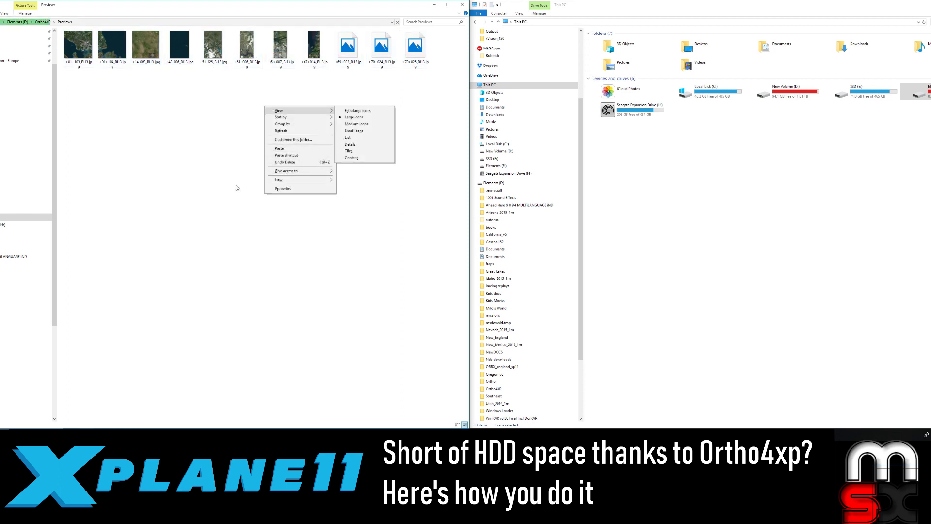
pyautogui.click(216, 187)
pyautogui.hotkey('ctrl', 'a')
pyautogui.hotkey('shift', 'F10')
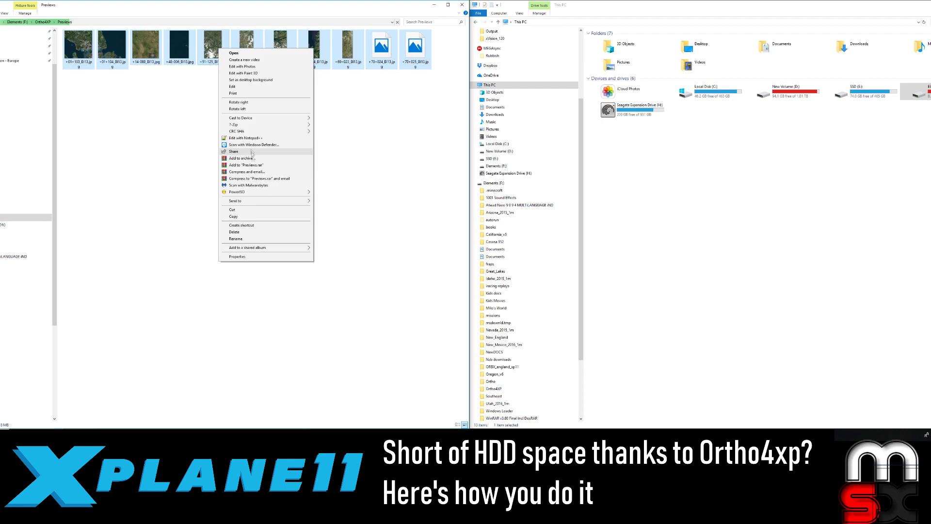
pyautogui.click(240, 256)
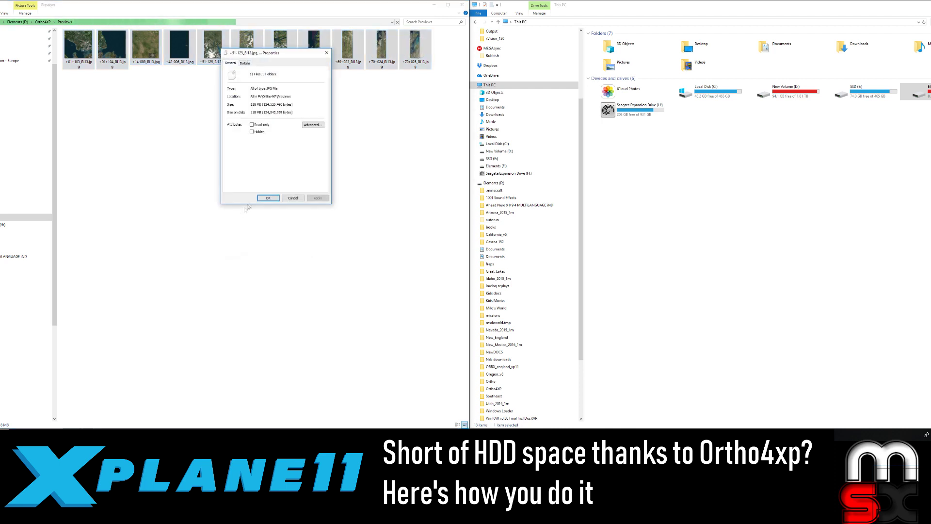
pyautogui.click(292, 198)
# Recycle all the selected preview images and return to the Ortho4XP folder
pyautogui.rightClick(188, 109)
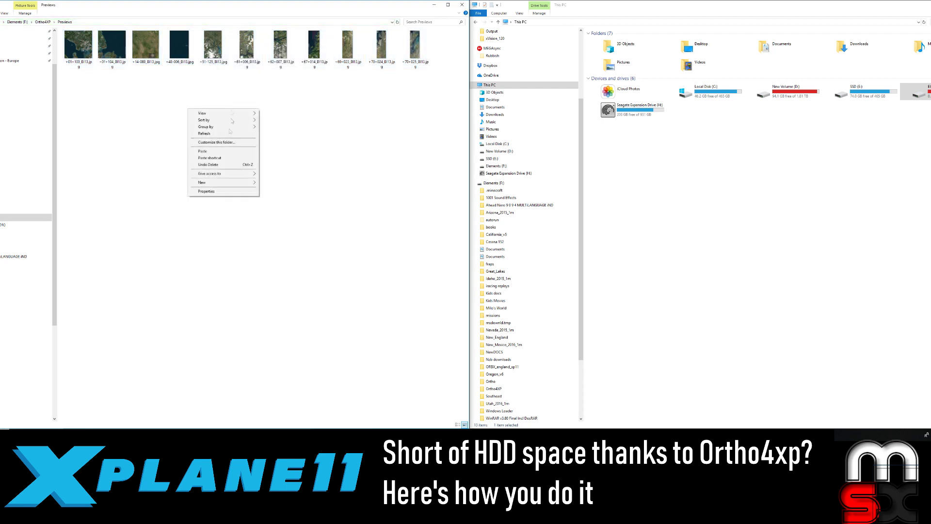
pyautogui.click(135, 87)
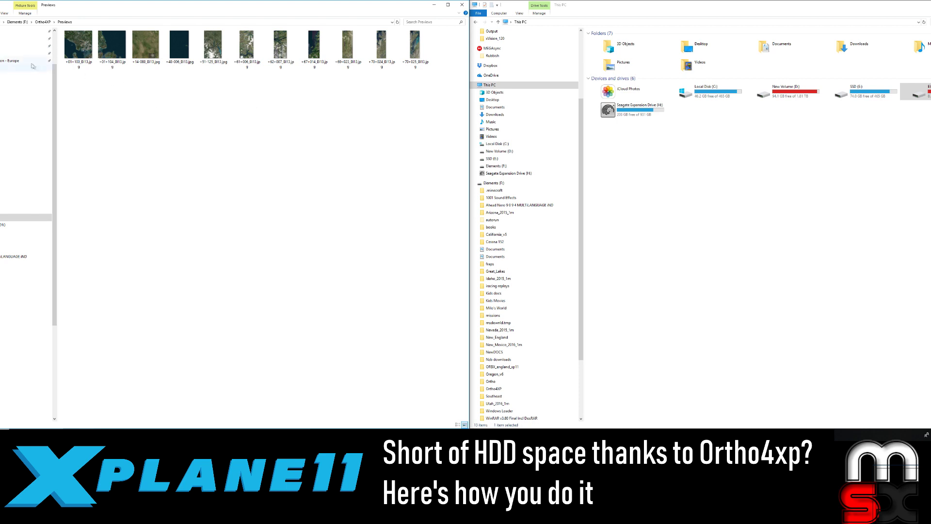
pyautogui.hotkey('ctrl', 'a')
pyautogui.rightClick(248, 57)
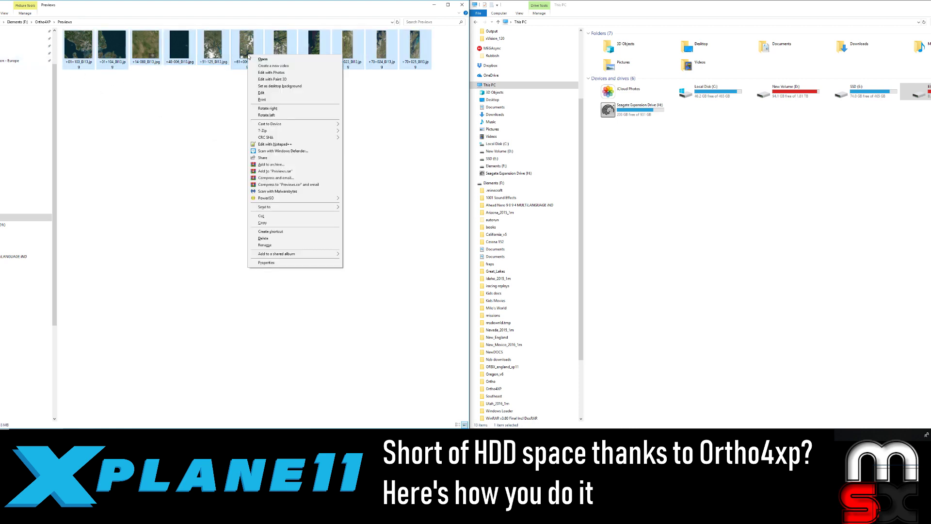
pyautogui.click(286, 238)
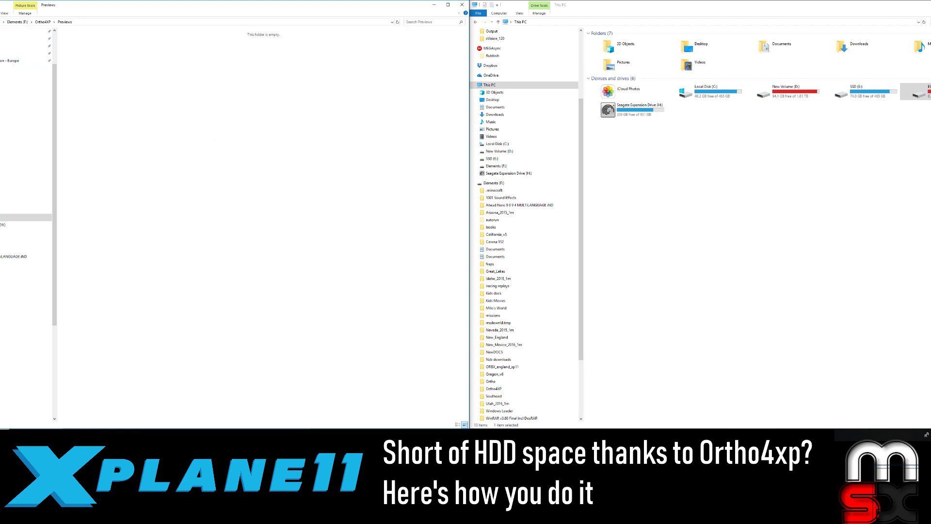
pyautogui.click(42, 22)
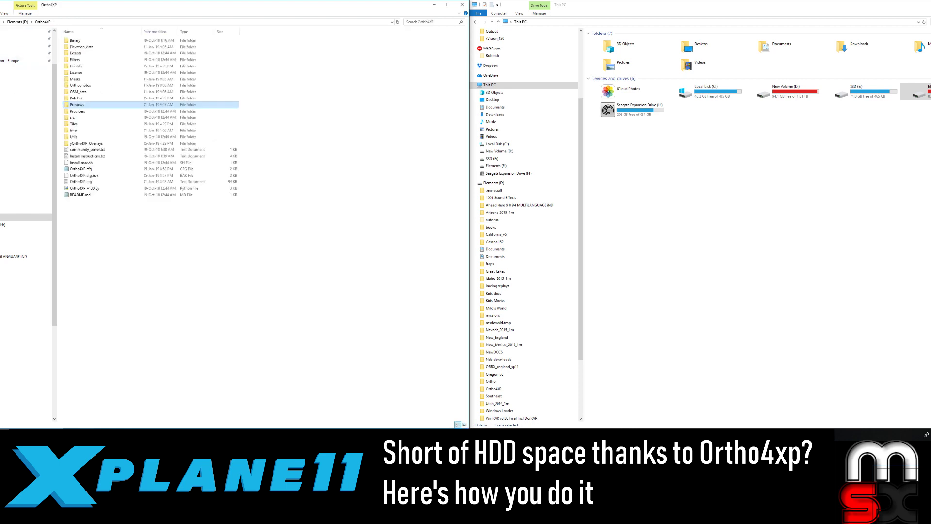
# Confirm tmp is empty, then unsnap the Ortho4XP window to reveal the Recycle Bin
pyautogui.doubleClick(91, 131)
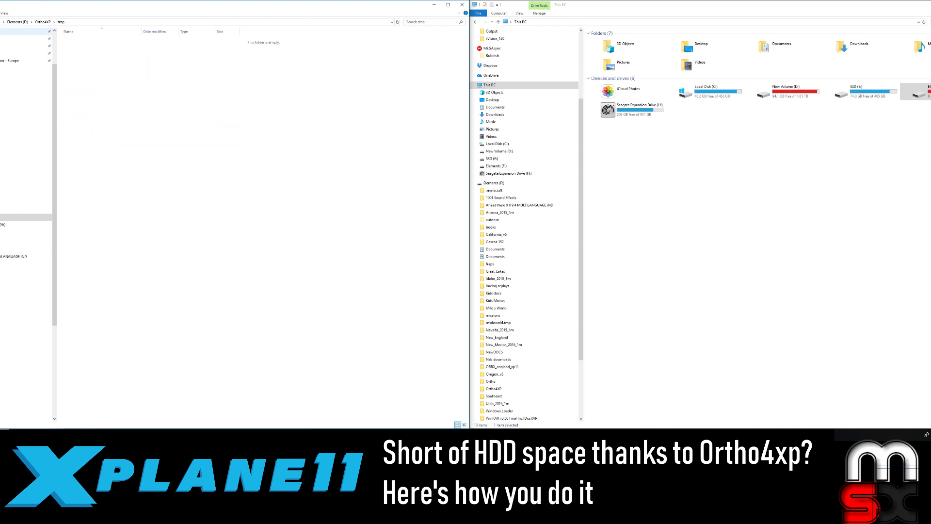
pyautogui.click(42, 22)
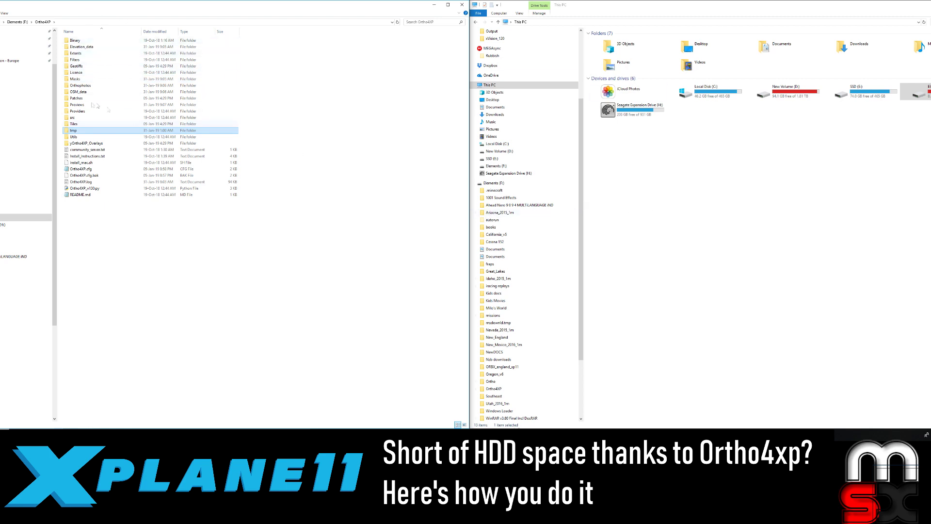
pyautogui.click(510, 88)
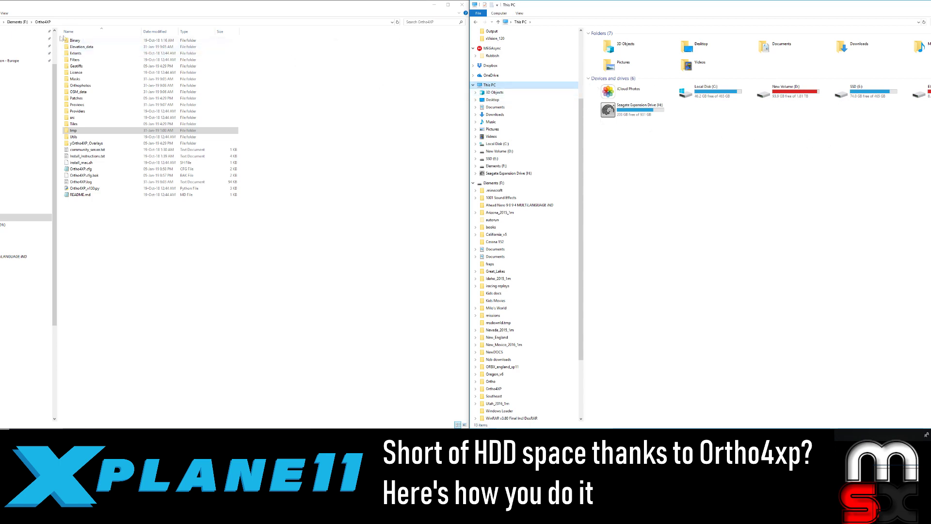
pyautogui.moveTo(97, 10); pyautogui.dragTo(106, 26)
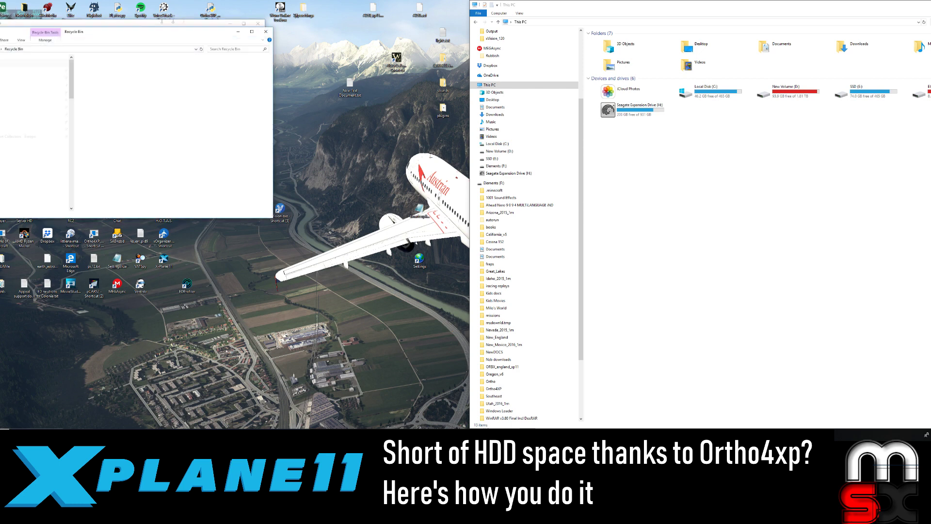
# Maximize Ortho4XP and bring the Recycle Bin window forward, glancing at its File menu
pyautogui.click(244, 22)
pyautogui.moveTo(87, 514)
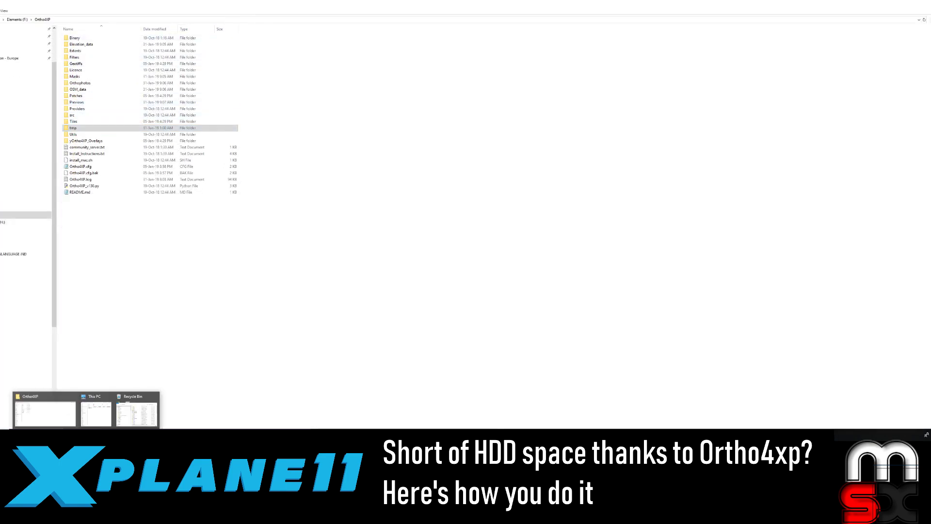
pyautogui.click(136, 407)
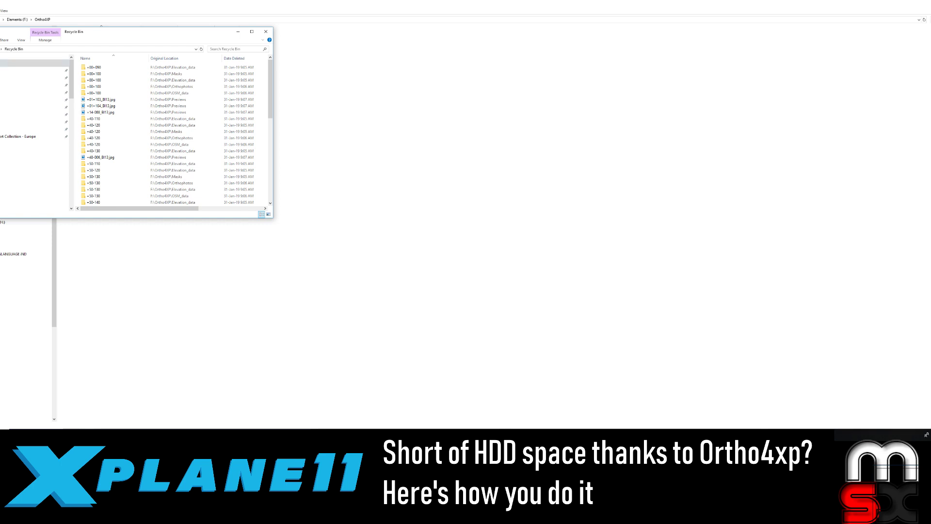
pyautogui.hotkey('alt', 'f')
pyautogui.press('Escape')
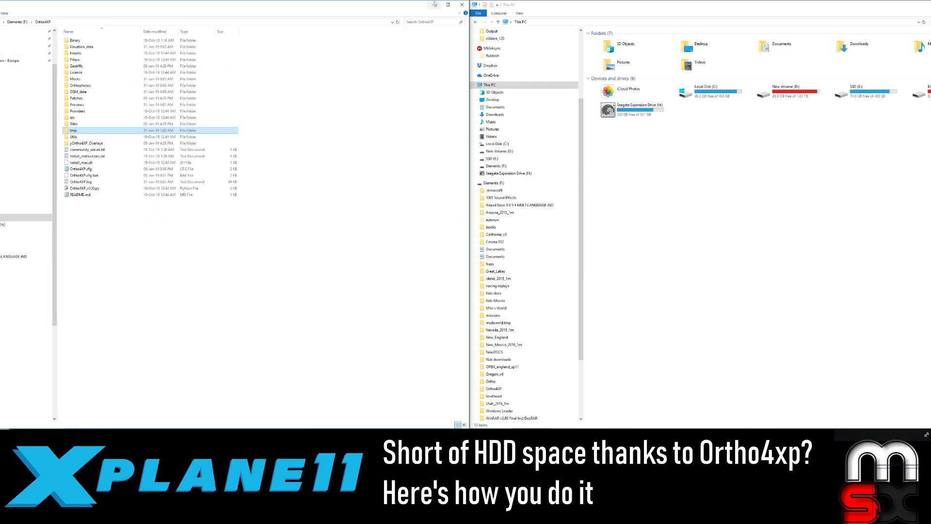
# Empty the Recycle Bin from its desktop icon and confirm permanent deletion
pyautogui.click(434, 5)
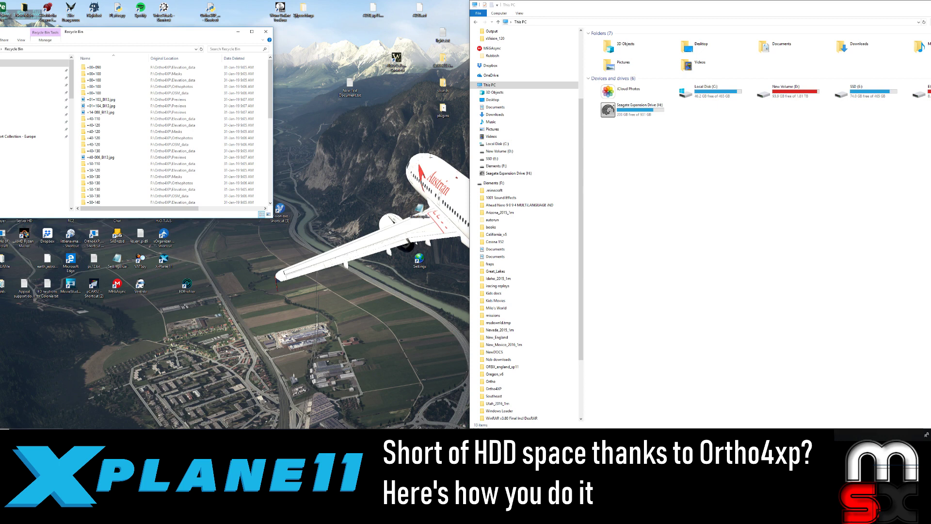
pyautogui.rightClick(5, 9)
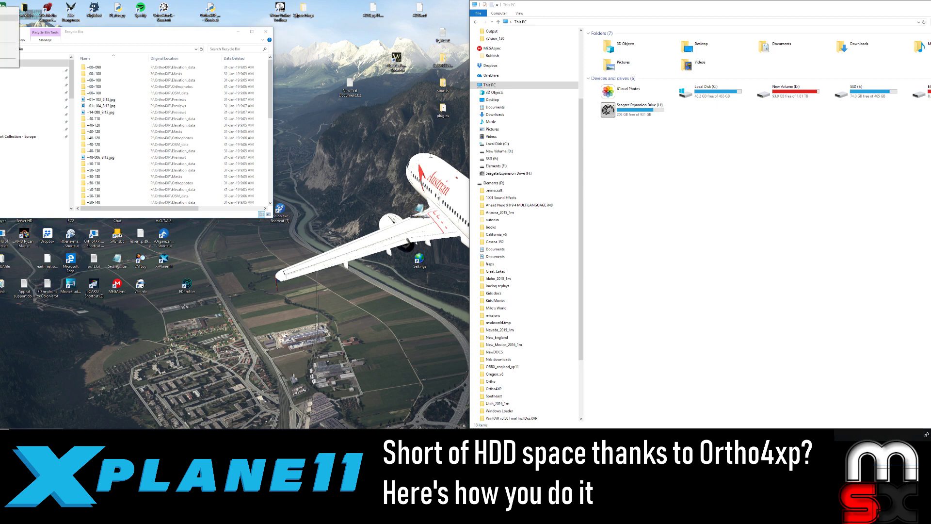
pyautogui.click(9, 18)
pyautogui.click(494, 224)
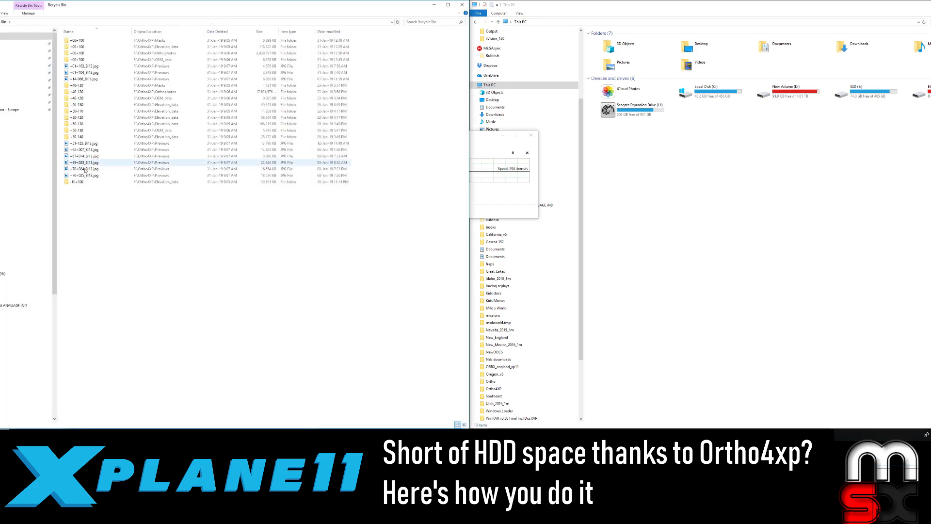
# Bring the deletion progress forward and wait until all 7,102 items are gone
pyautogui.click(510, 206)
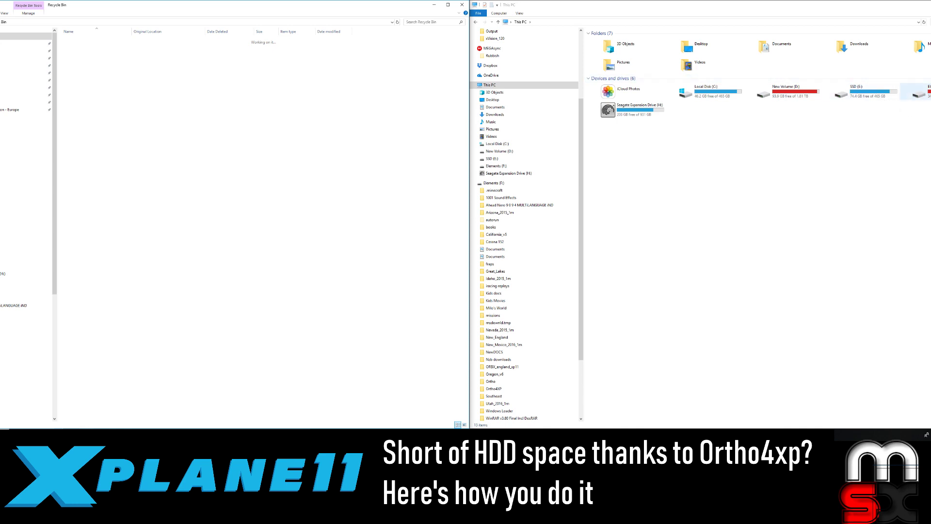
# Select the Elements (F:) drive to check its space, then list its contents on the left
pyautogui.click(918, 92)
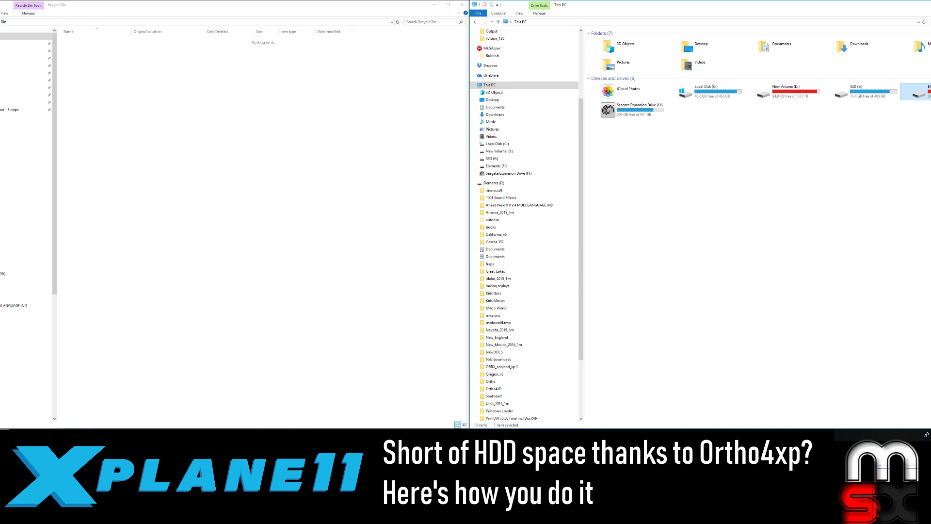
pyautogui.click(24, 266)
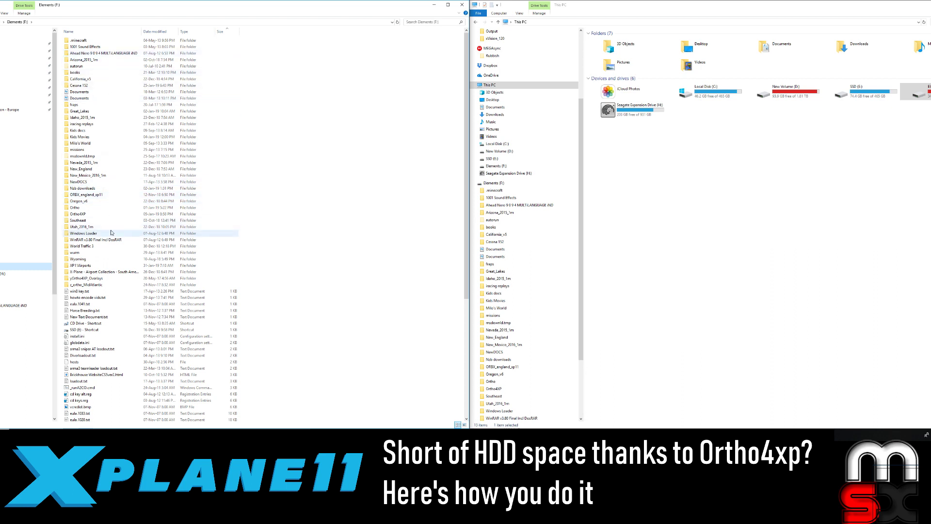
# Open Ortho4XP, verify the Orthophotos folder is empty, and go back to Ortho4XP
pyautogui.doubleClick(80, 214)
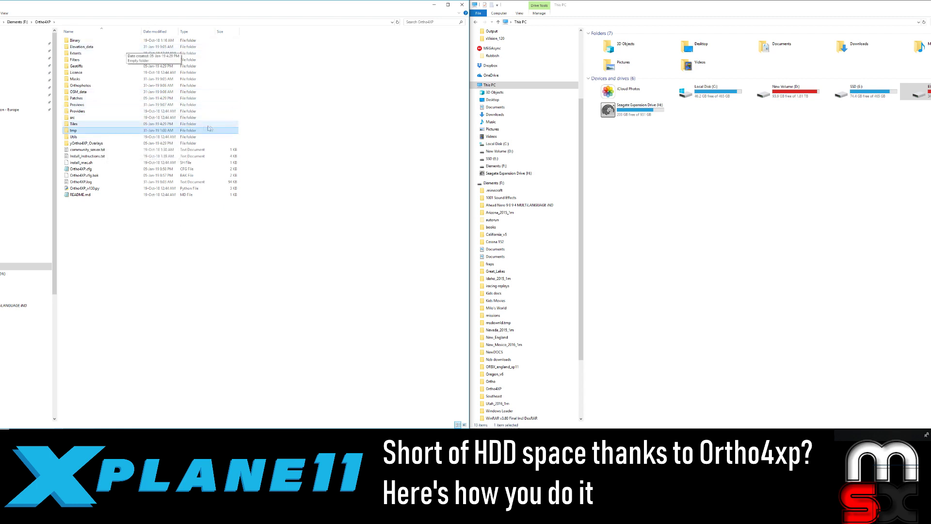
pyautogui.doubleClick(85, 86)
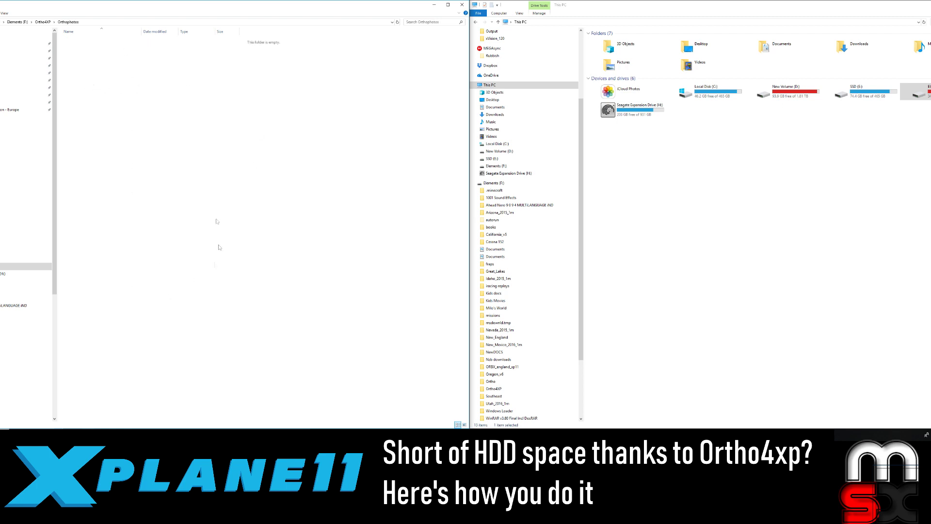
pyautogui.hotkey('alt', 'Left')
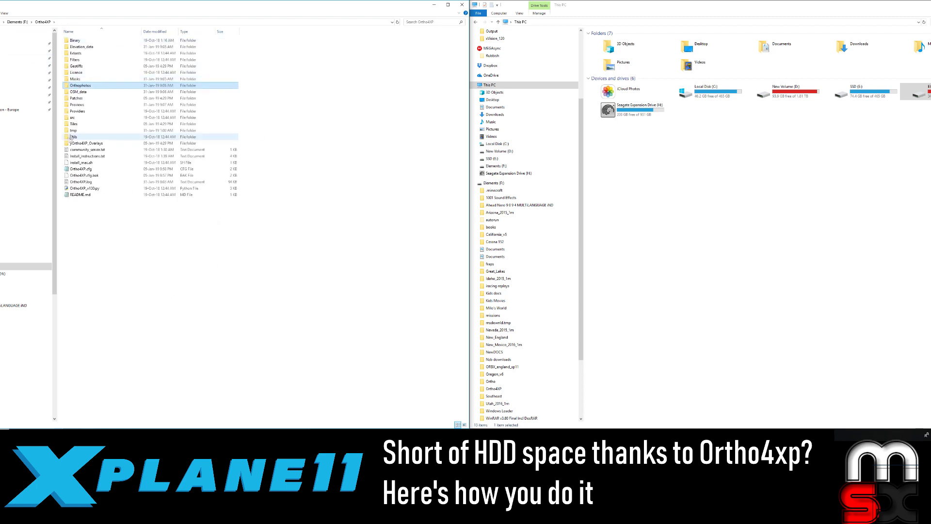